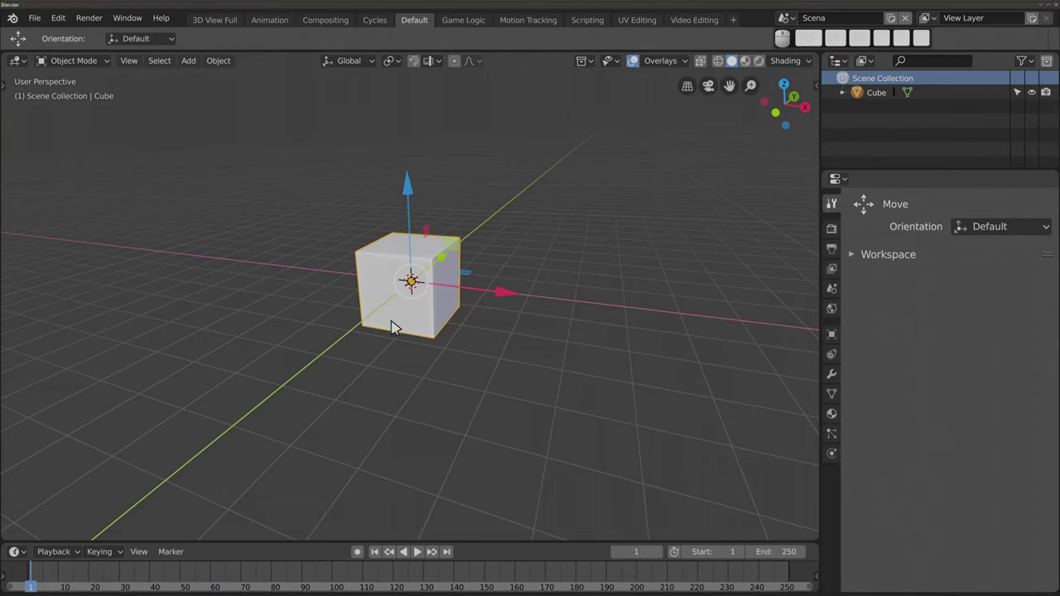
Orbit the 3D view around the default cube in the Default workspace.
{"action": "mouse_move", "coordinate": [393, 327]}
{"action": "middle_mouse_down"}
{"action": "mouse_move", "coordinate": [379, 381]}
{"action": "mouse_move", "coordinate": [394, 323]}
{"action": "middle_mouse_up"}
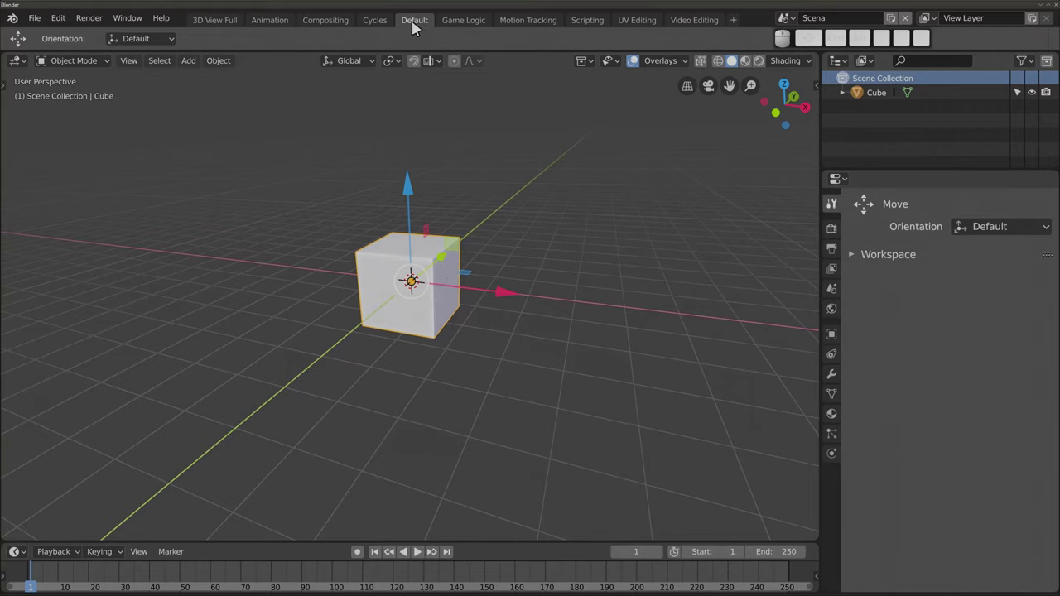
Switch through the Cycles, Compositing and Animation workspaces, then bring up the General add-workspace list.
{"action": "left_click", "coordinate": [377, 21]}
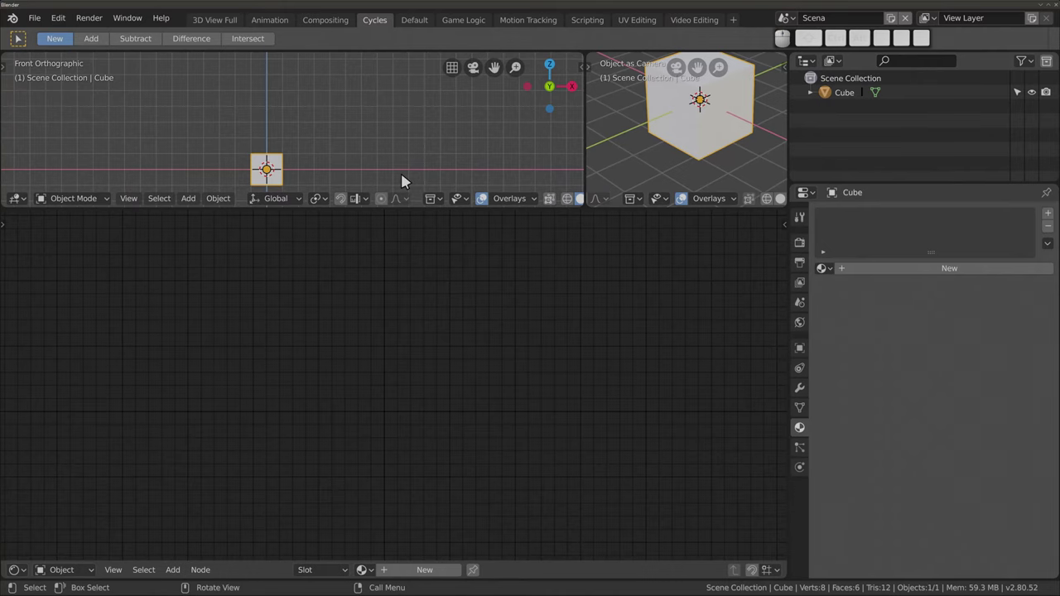
{"action": "left_click", "coordinate": [328, 22]}
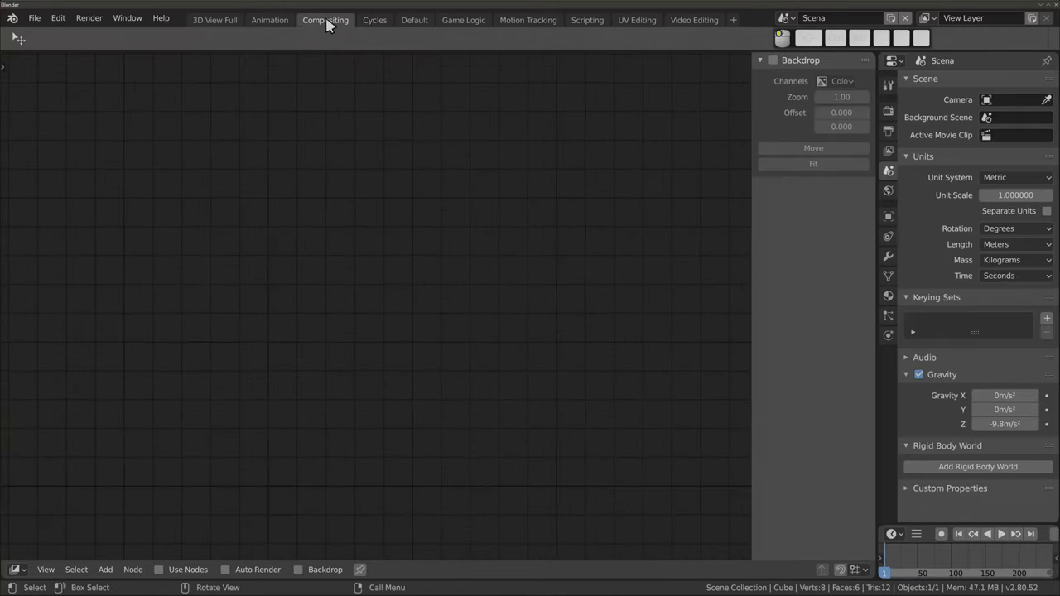
{"action": "left_click", "coordinate": [273, 22]}
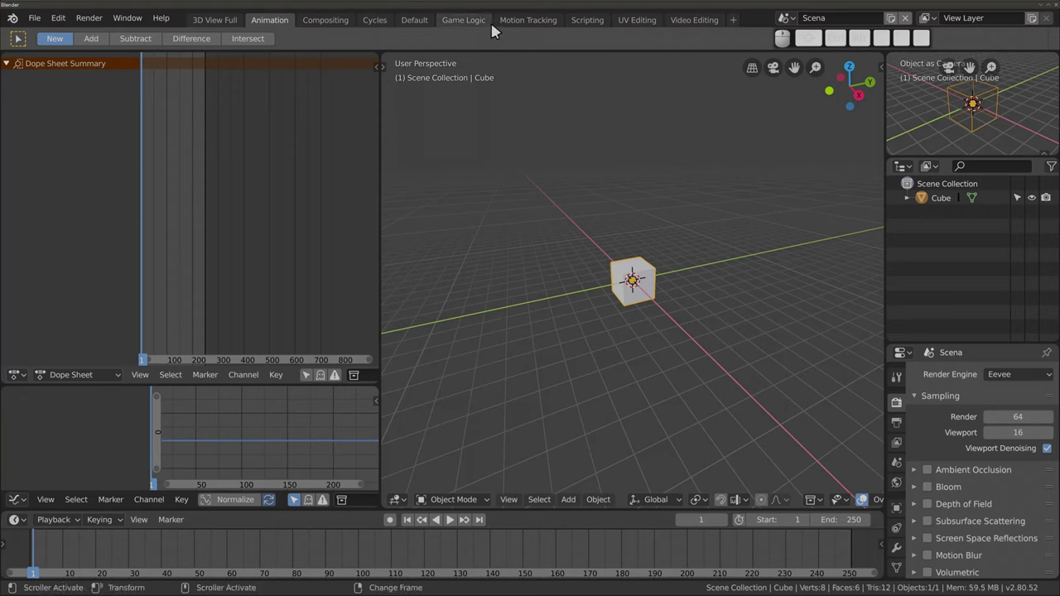
{"action": "left_click", "coordinate": [733, 21]}
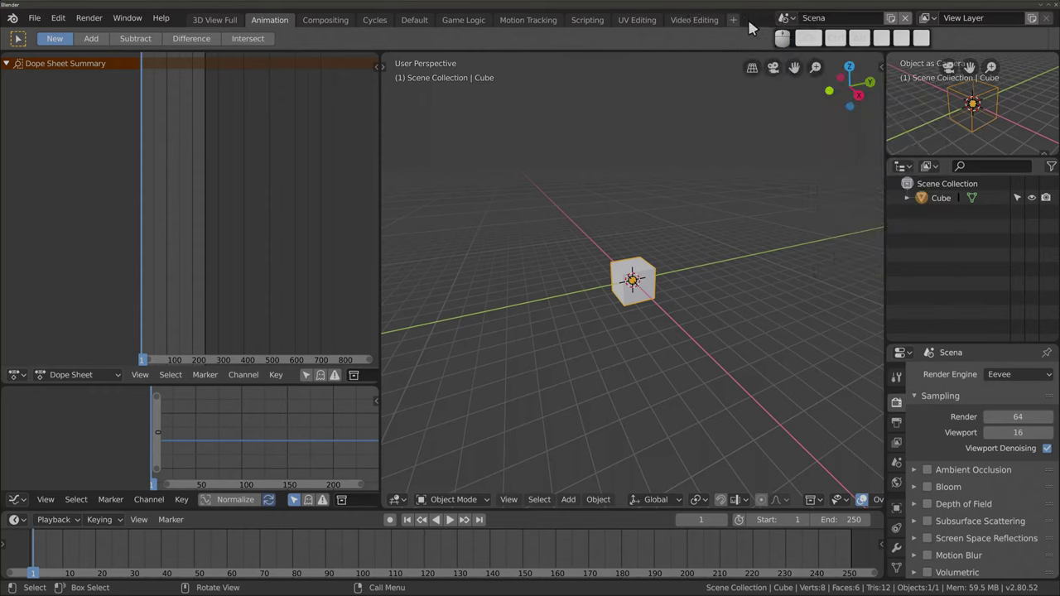
{"action": "left_click", "coordinate": [734, 22]}
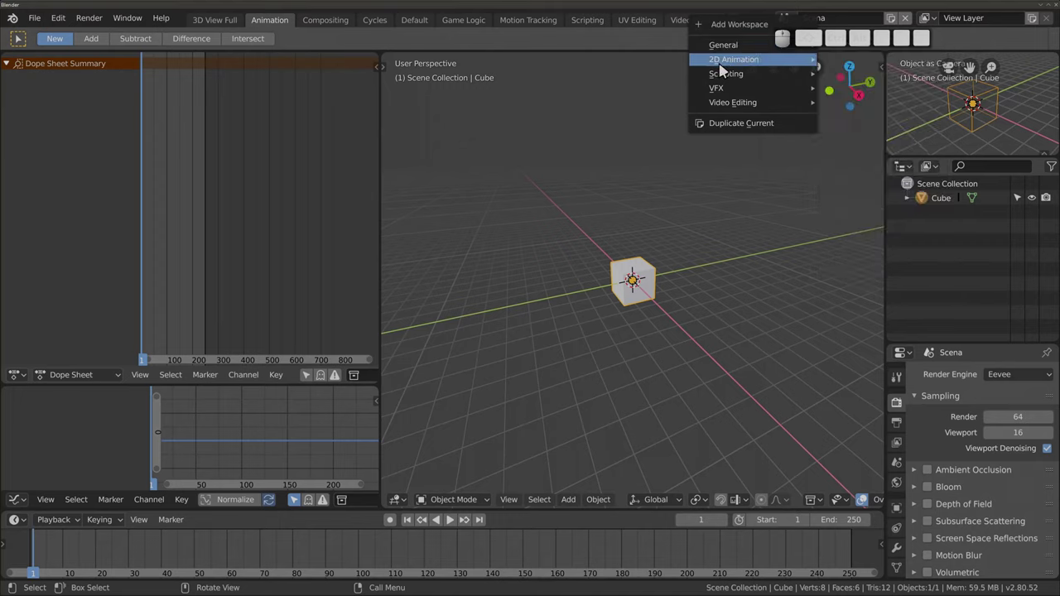
{"action": "mouse_move", "coordinate": [733, 58]}
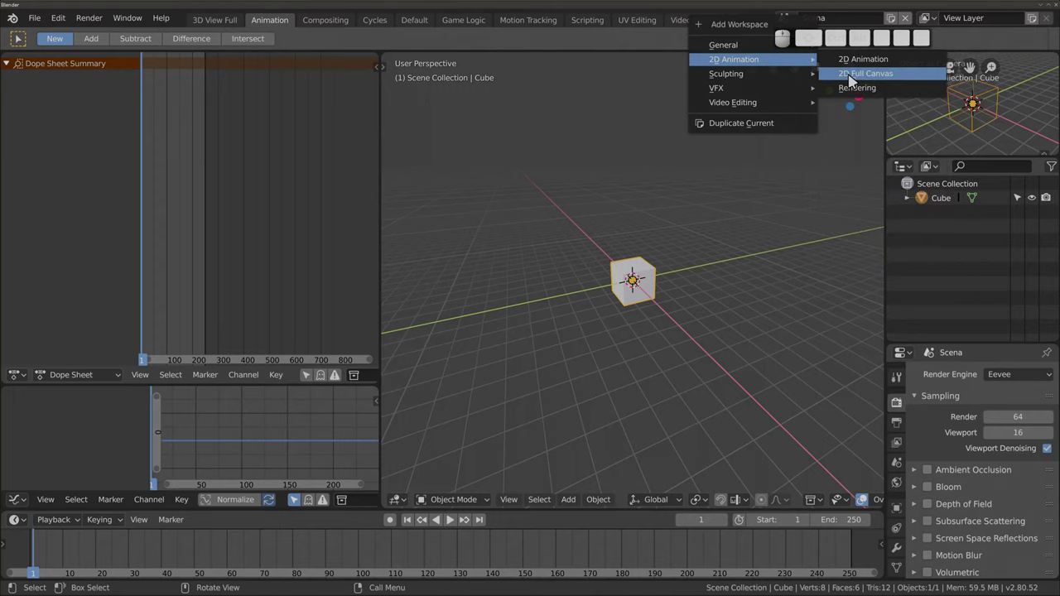
Add a 2D Full Canvas workspace and scroll the tab bar to reveal its new tab.
{"action": "left_click", "coordinate": [850, 74]}
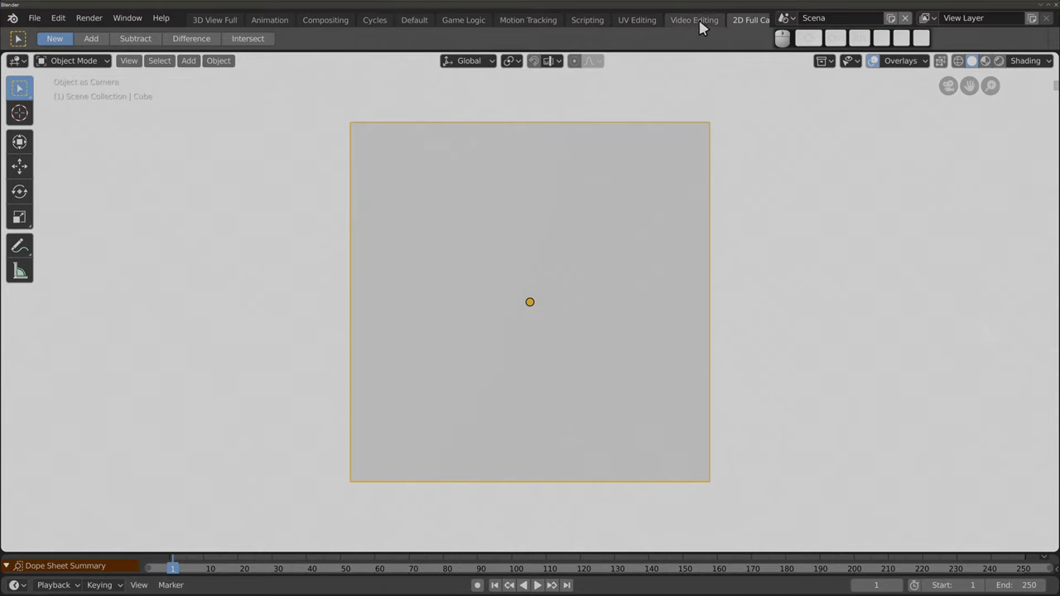
{"action": "scroll", "coordinate": [456, 19], "scroll_direction": "down", "scroll_amount": 2}
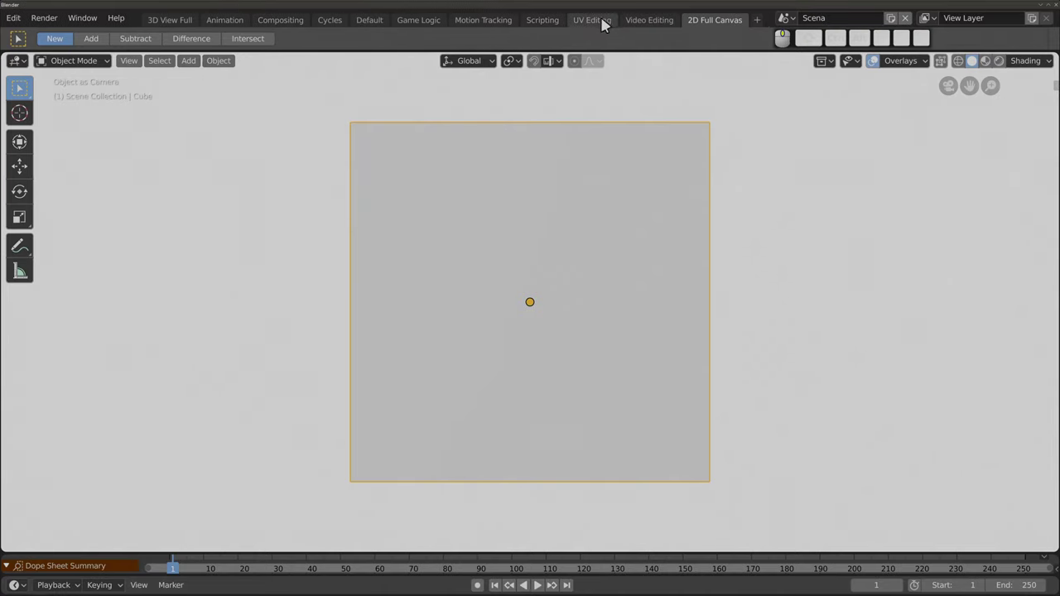
{"action": "scroll", "coordinate": [601, 23], "scroll_direction": "up", "scroll_amount": 2}
{"action": "scroll", "coordinate": [601, 23], "scroll_direction": "down", "scroll_amount": 2}
{"action": "scroll", "coordinate": [602, 23], "scroll_direction": "up", "scroll_amount": 2}
{"action": "scroll", "coordinate": [601, 23], "scroll_direction": "down", "scroll_amount": 2}
{"action": "scroll", "coordinate": [601, 23], "scroll_direction": "up", "scroll_amount": 2}
{"action": "scroll", "coordinate": [602, 24], "scroll_direction": "down", "scroll_amount": 2}
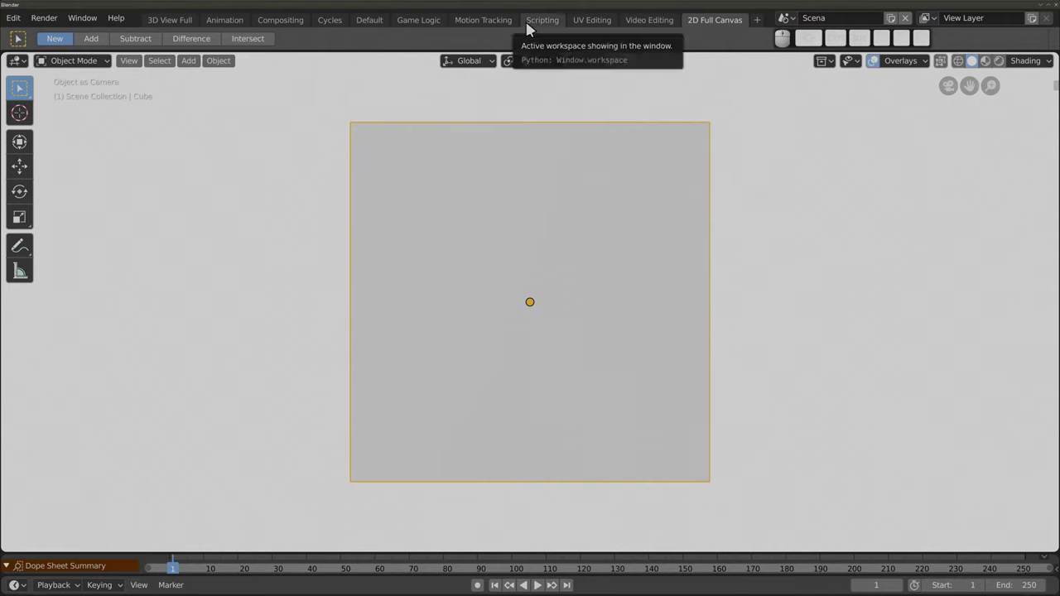
{"action": "scroll", "coordinate": [524, 19], "scroll_direction": "up", "scroll_amount": 2}
{"action": "scroll", "coordinate": [525, 20], "scroll_direction": "down", "scroll_amount": 2}
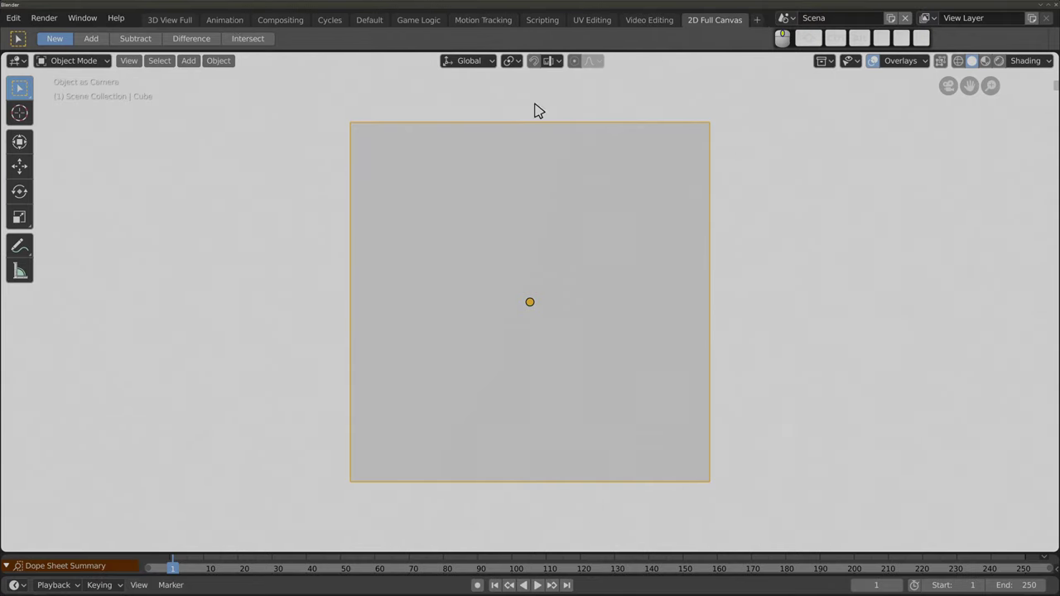
Add the Rendering (Video Editing) and Masking (VFX) workspaces after 2D Full Canvas.
{"action": "left_click", "coordinate": [758, 22]}
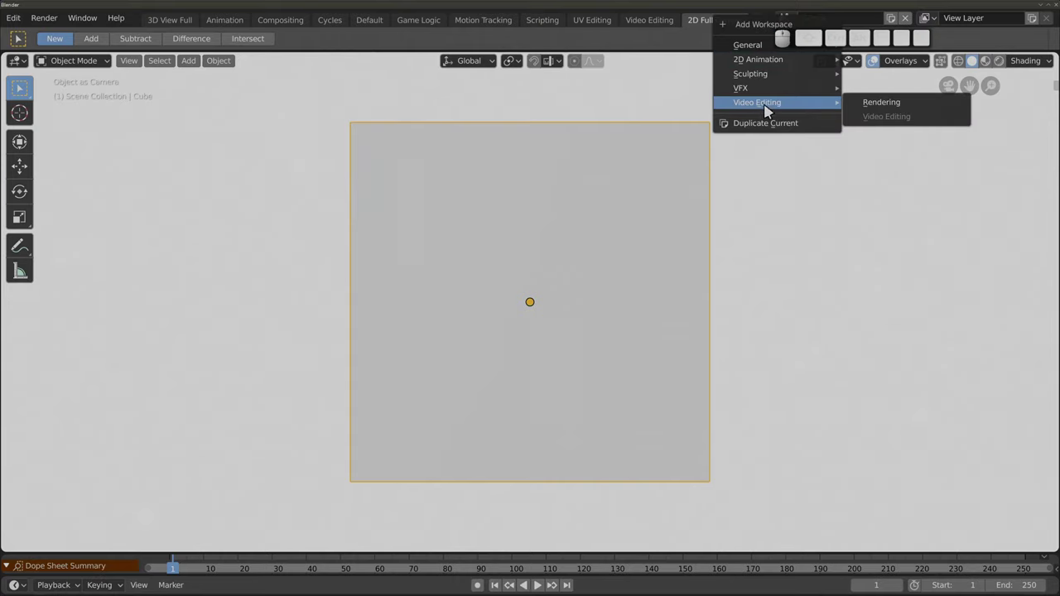
{"action": "left_click", "coordinate": [866, 105]}
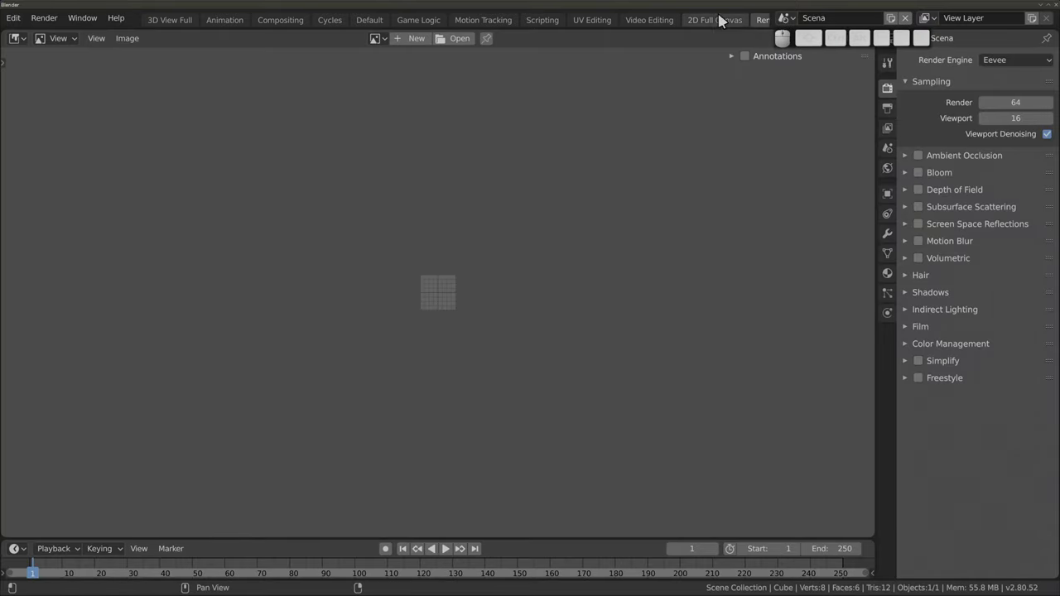
{"action": "scroll", "coordinate": [718, 19], "scroll_direction": "down", "scroll_amount": 2}
{"action": "left_click", "coordinate": [757, 21]}
{"action": "left_click", "coordinate": [874, 103]}
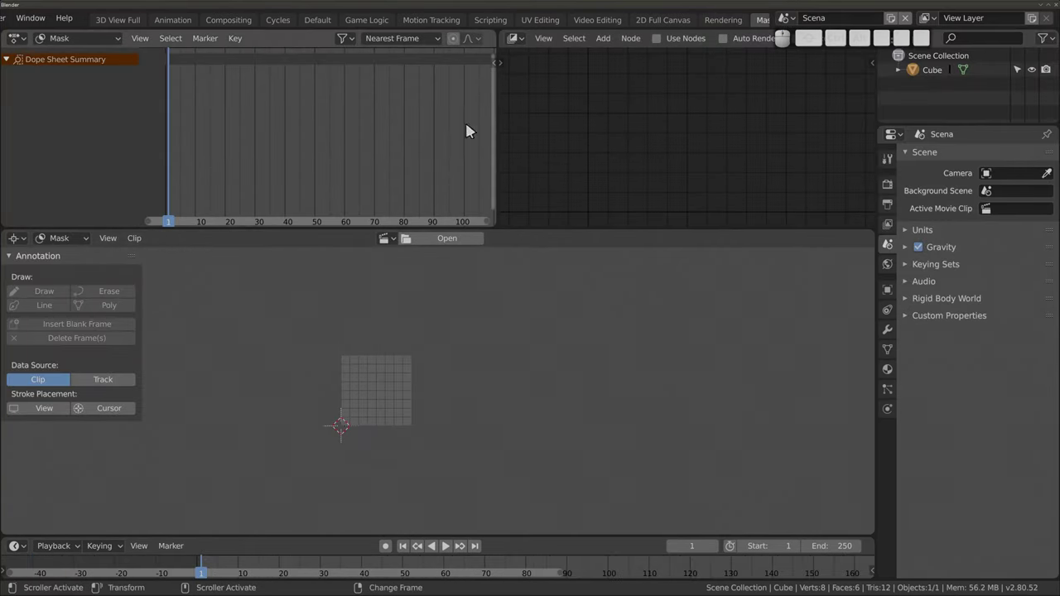
{"action": "scroll", "coordinate": [723, 20], "scroll_direction": "down", "scroll_amount": 2}
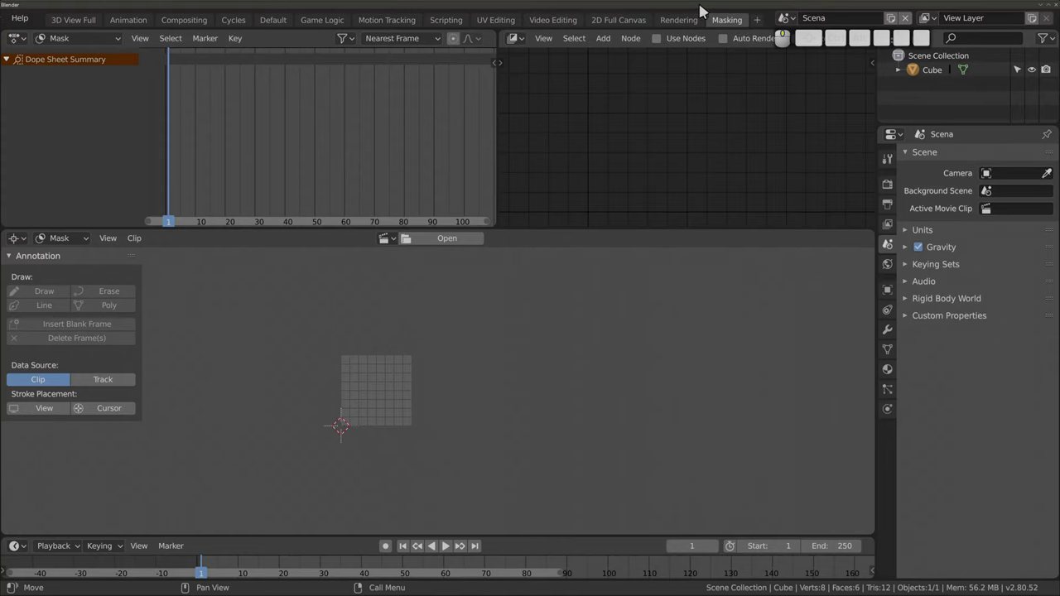
{"action": "left_click", "coordinate": [756, 21]}
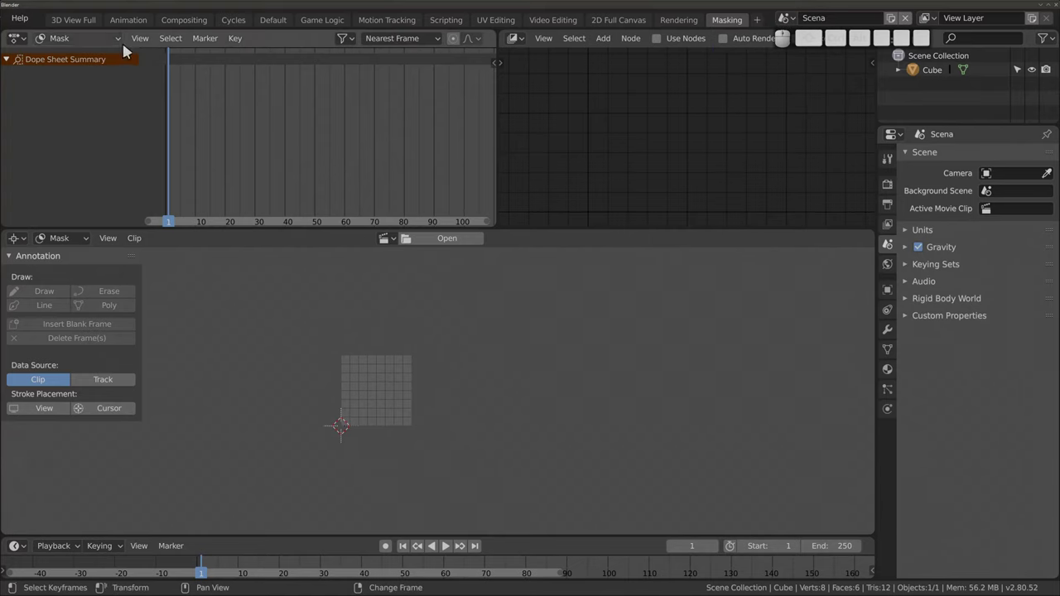
Delete the Game Logic, Default, Cycles, Compositing and Motion Tracking workspaces.
{"action": "right_click", "coordinate": [330, 21]}
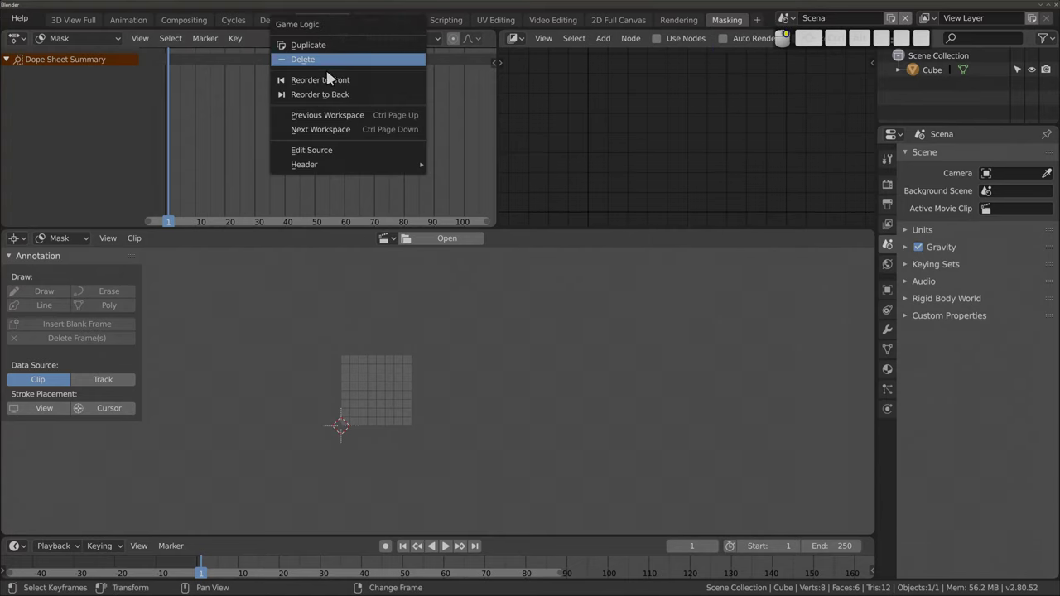
{"action": "left_click", "coordinate": [323, 60]}
{"action": "right_click", "coordinate": [333, 22]}
{"action": "left_click", "coordinate": [331, 60]}
{"action": "right_click", "coordinate": [340, 24]}
{"action": "left_click", "coordinate": [341, 59]}
{"action": "right_click", "coordinate": [342, 25]}
{"action": "left_click", "coordinate": [342, 59]}
{"action": "right_click", "coordinate": [350, 21]}
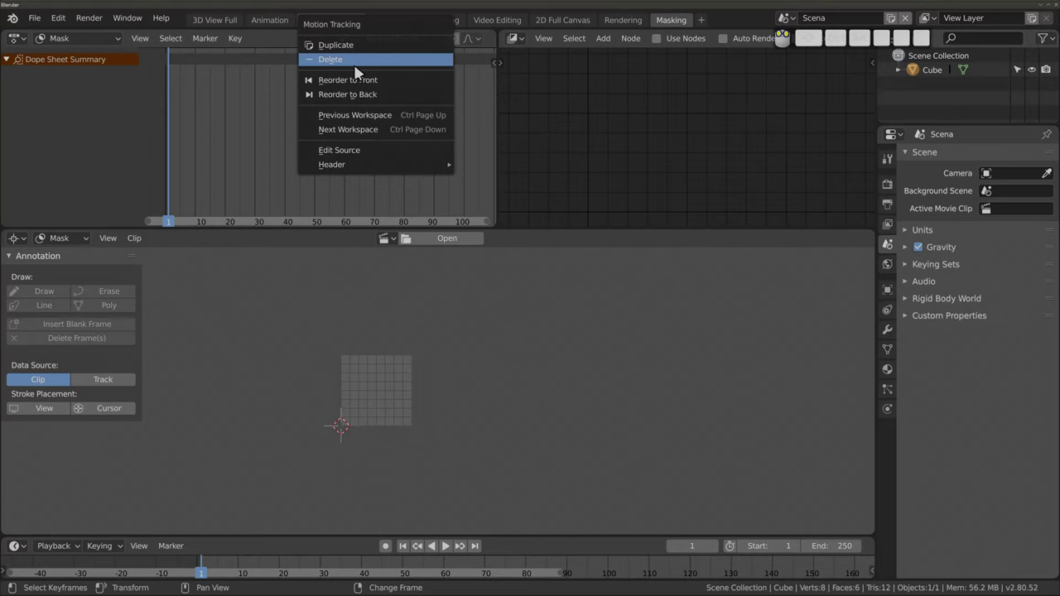
{"action": "left_click", "coordinate": [354, 61]}
Delete the UV Editing, Video Editing, 2D Full Canvas, Rendering, Masking and Scripting workspaces.
{"action": "right_click", "coordinate": [367, 23]}
{"action": "left_click", "coordinate": [365, 61]}
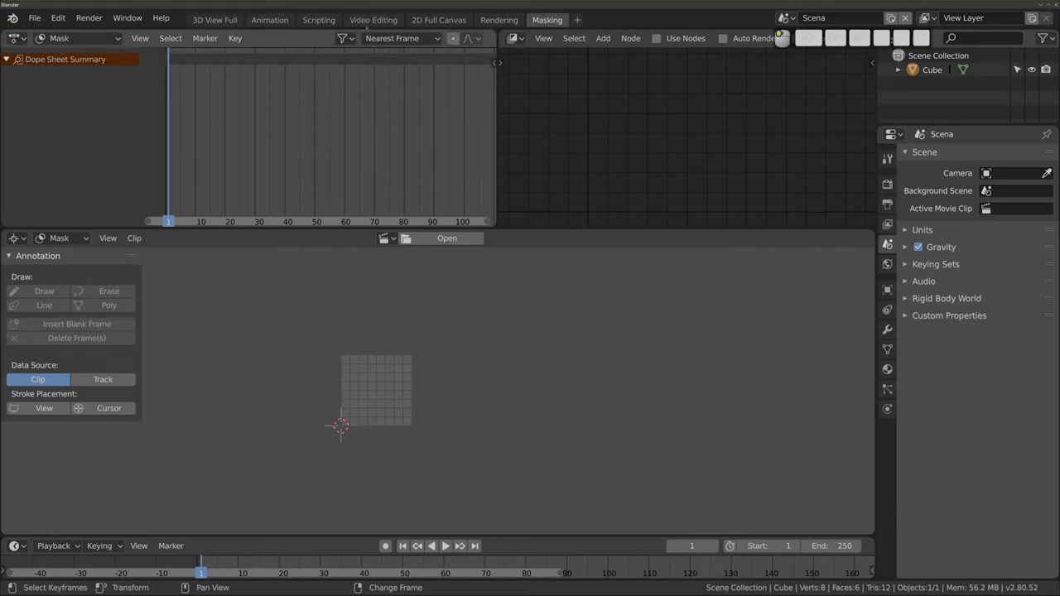
{"action": "right_click", "coordinate": [368, 25]}
{"action": "left_click", "coordinate": [372, 60]}
{"action": "right_click", "coordinate": [378, 24]}
{"action": "left_click", "coordinate": [381, 60]}
{"action": "right_click", "coordinate": [373, 20]}
{"action": "left_click", "coordinate": [379, 61]}
{"action": "right_click", "coordinate": [371, 31]}
{"action": "left_click", "coordinate": [376, 59]}
{"action": "right_click", "coordinate": [323, 26]}
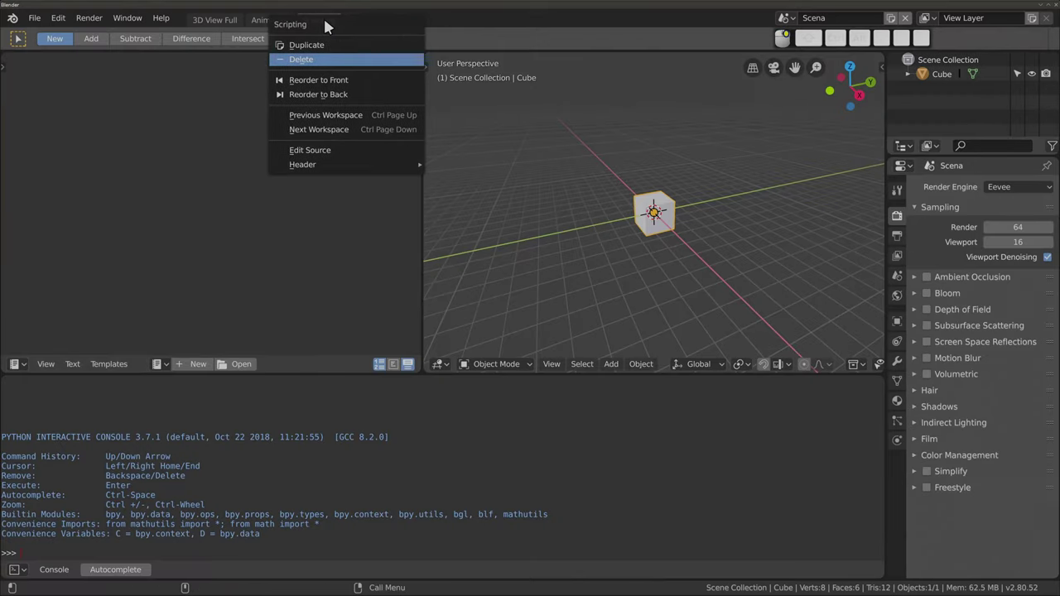
{"action": "left_click", "coordinate": [327, 60]}
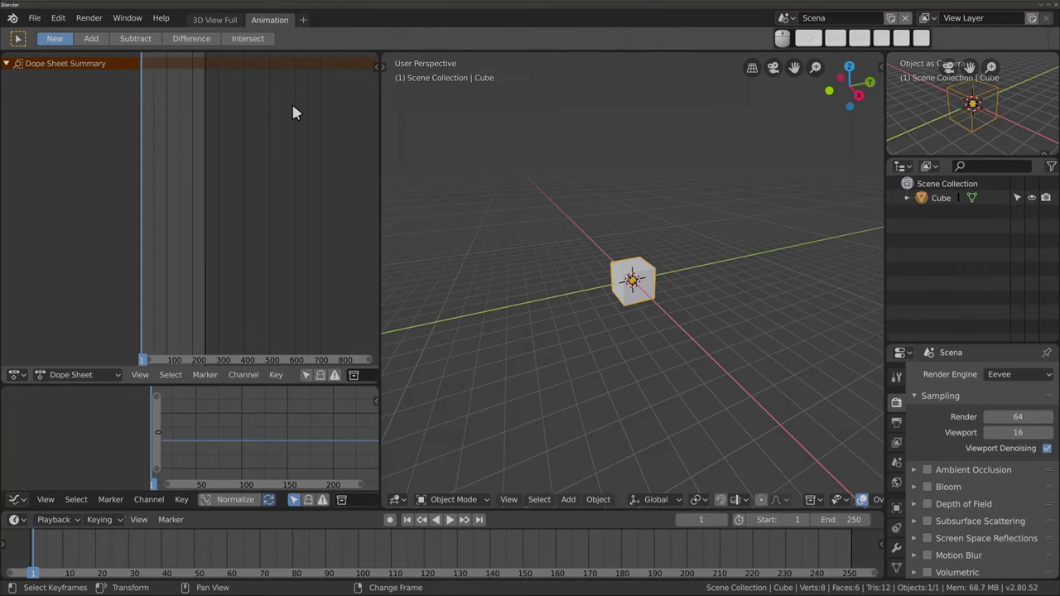
Add a Layout workspace from the General list of workspaces.
{"action": "left_click", "coordinate": [303, 20]}
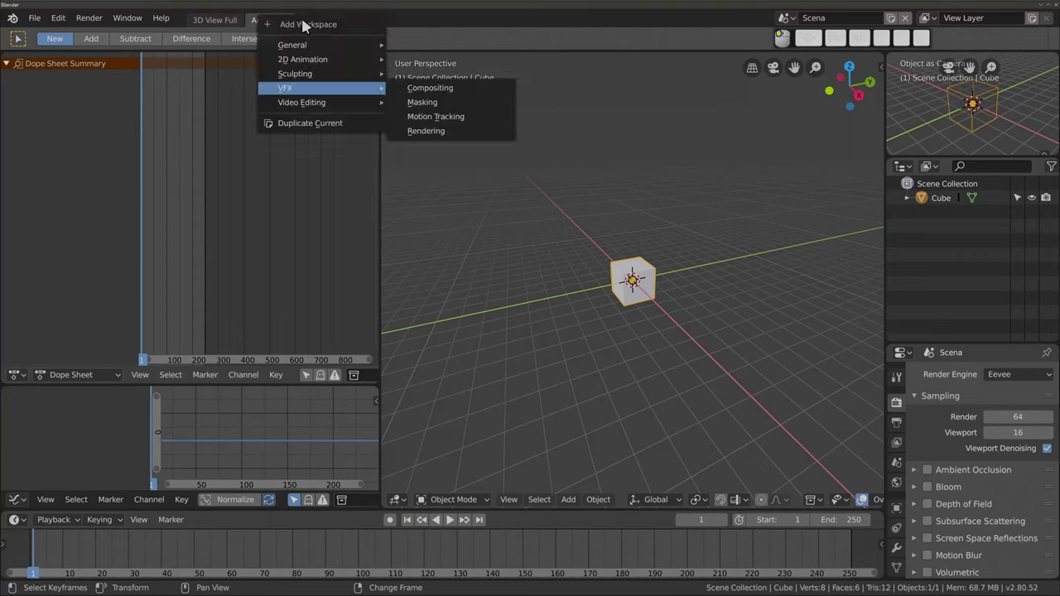
{"action": "mouse_move", "coordinate": [291, 45]}
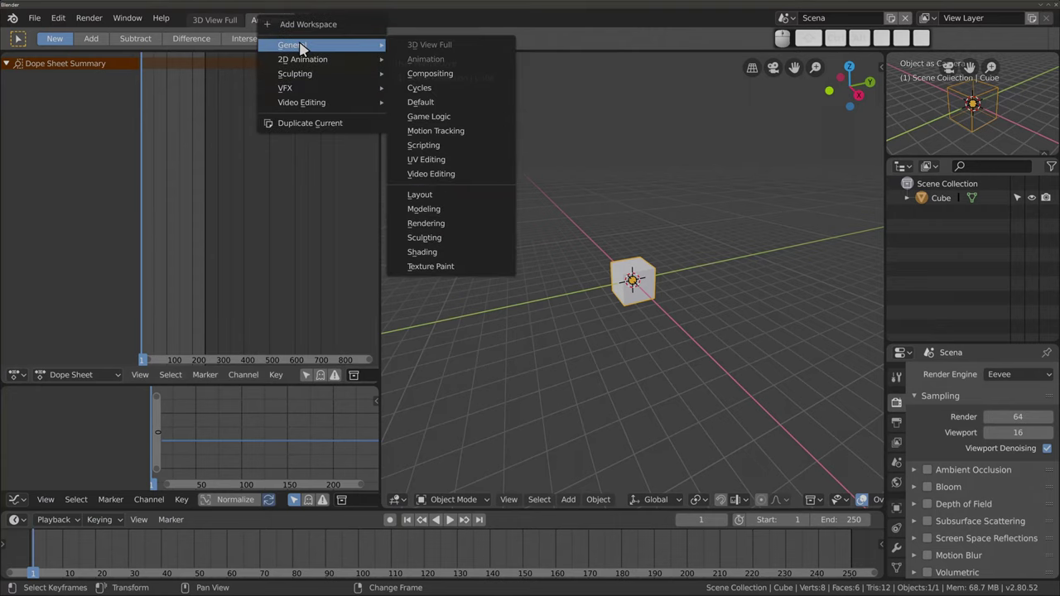
{"action": "left_click", "coordinate": [442, 197]}
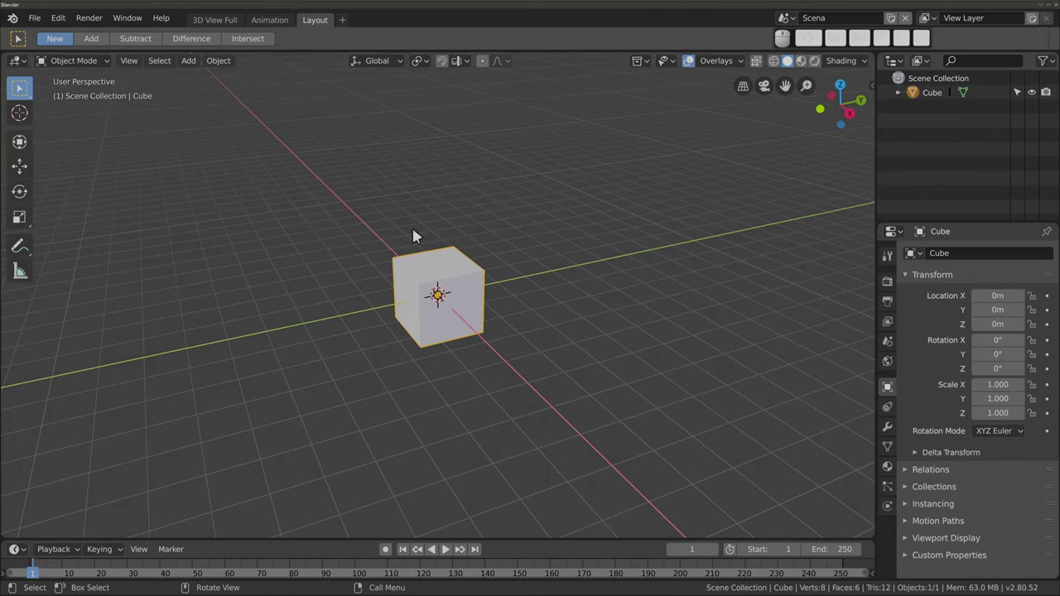
{"action": "right_click", "coordinate": [319, 25]}
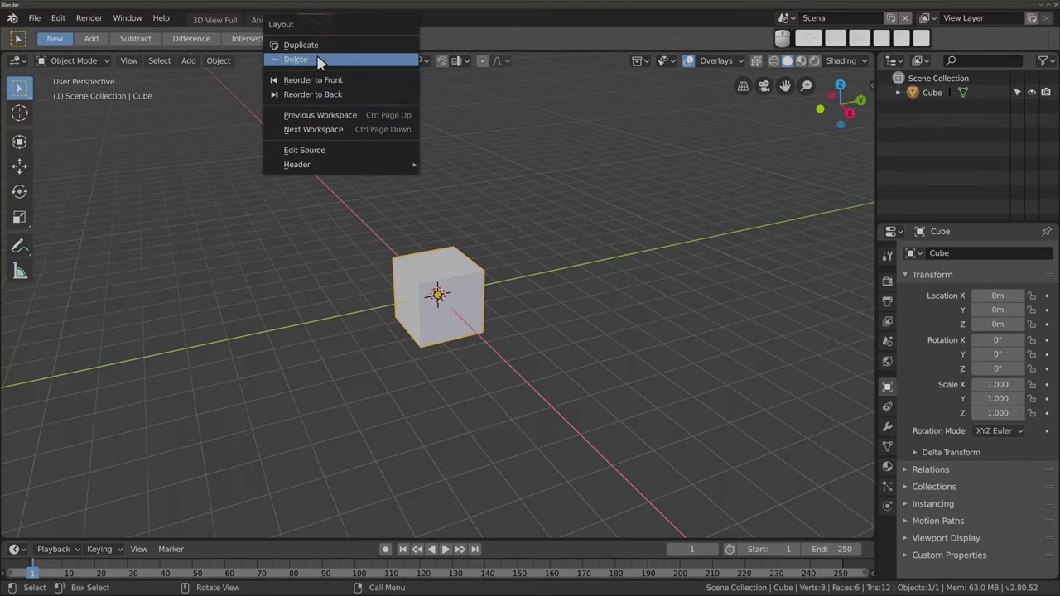
{"action": "left_click", "coordinate": [354, 81]}
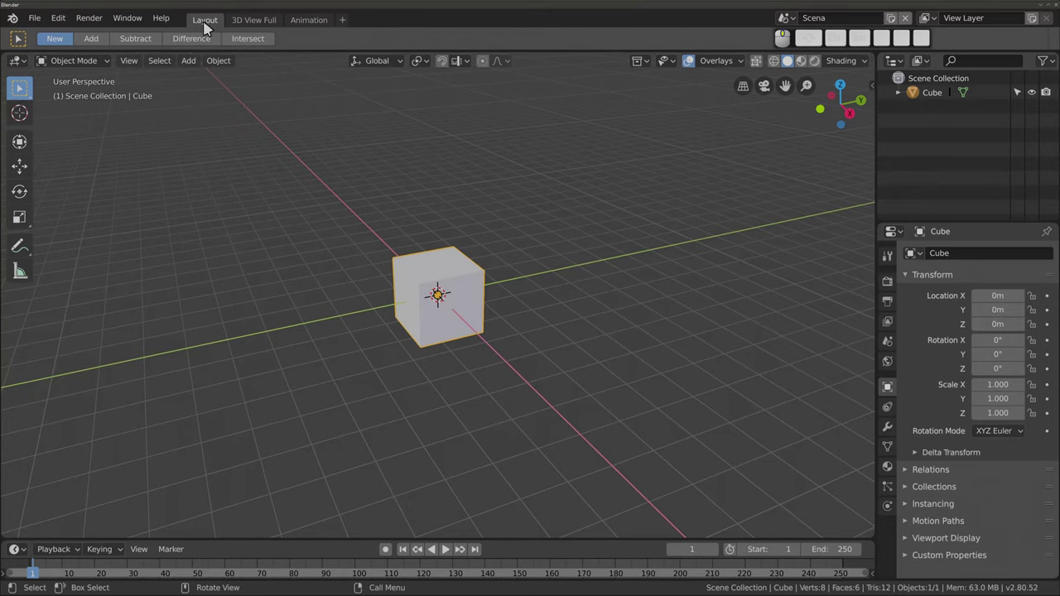
{"action": "left_click", "coordinate": [251, 21]}
{"action": "left_click", "coordinate": [314, 21]}
{"action": "left_click", "coordinate": [240, 22]}
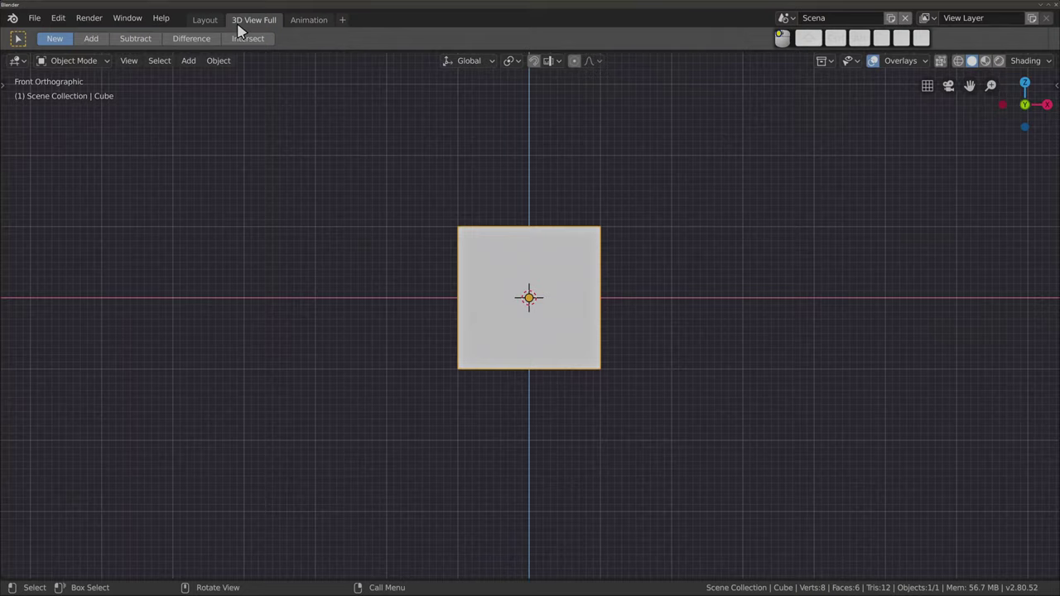
{"action": "left_click", "coordinate": [207, 21]}
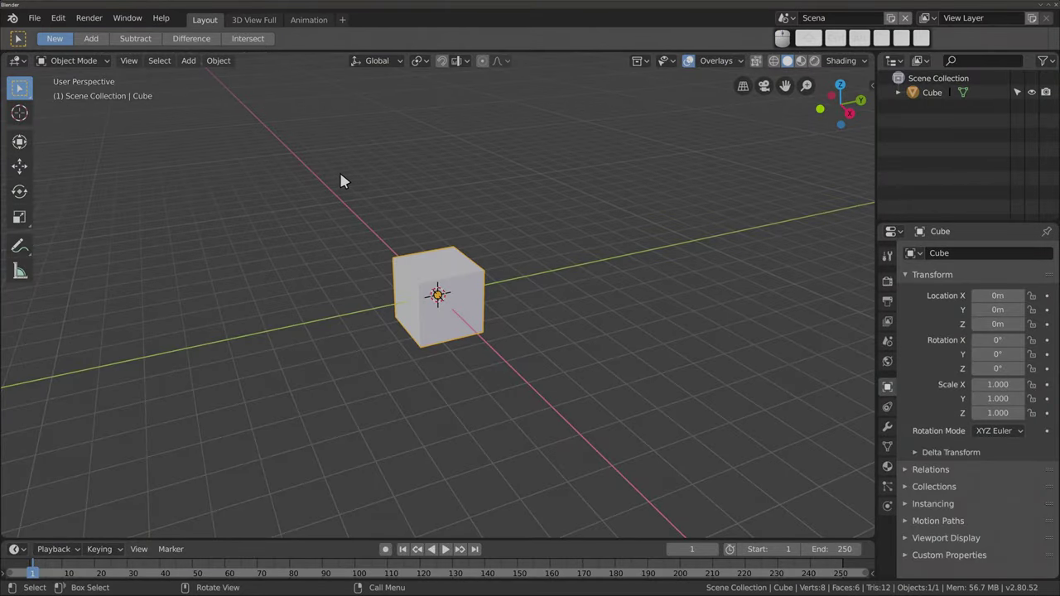
{"action": "mouse_move", "coordinate": [445, 390]}
{"action": "middle_mouse_down"}
{"action": "mouse_move", "coordinate": [489, 359]}
{"action": "mouse_move", "coordinate": [397, 300]}
{"action": "mouse_move", "coordinate": [406, 256]}
{"action": "mouse_move", "coordinate": [425, 274]}
{"action": "mouse_move", "coordinate": [429, 342]}
{"action": "mouse_move", "coordinate": [459, 303]}
{"action": "middle_mouse_up"}
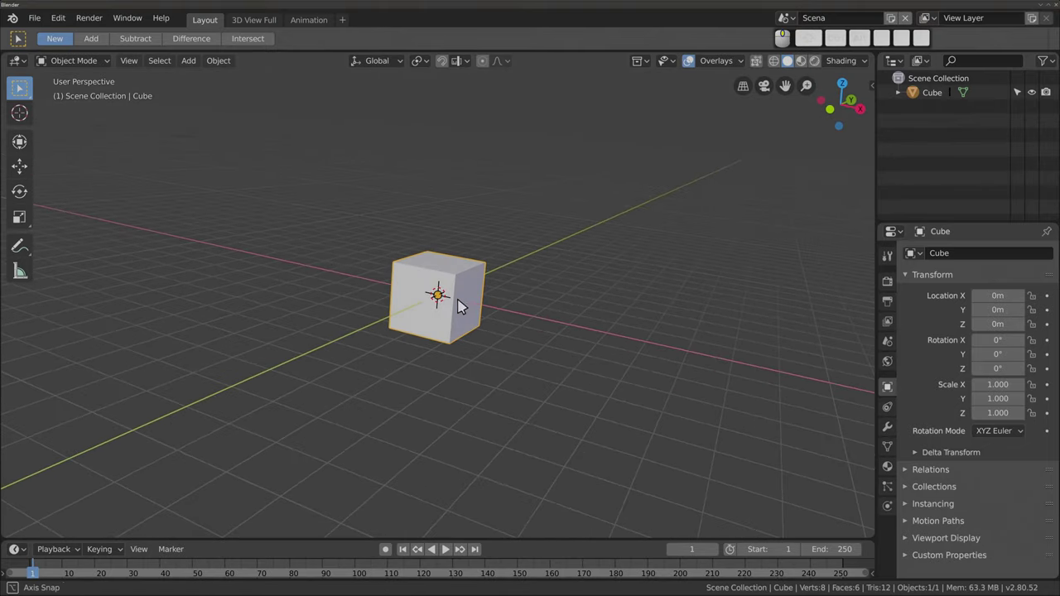
{"action": "middle_click_drag", "start_coordinate": [245, 279], "coordinate": [246, 290]}
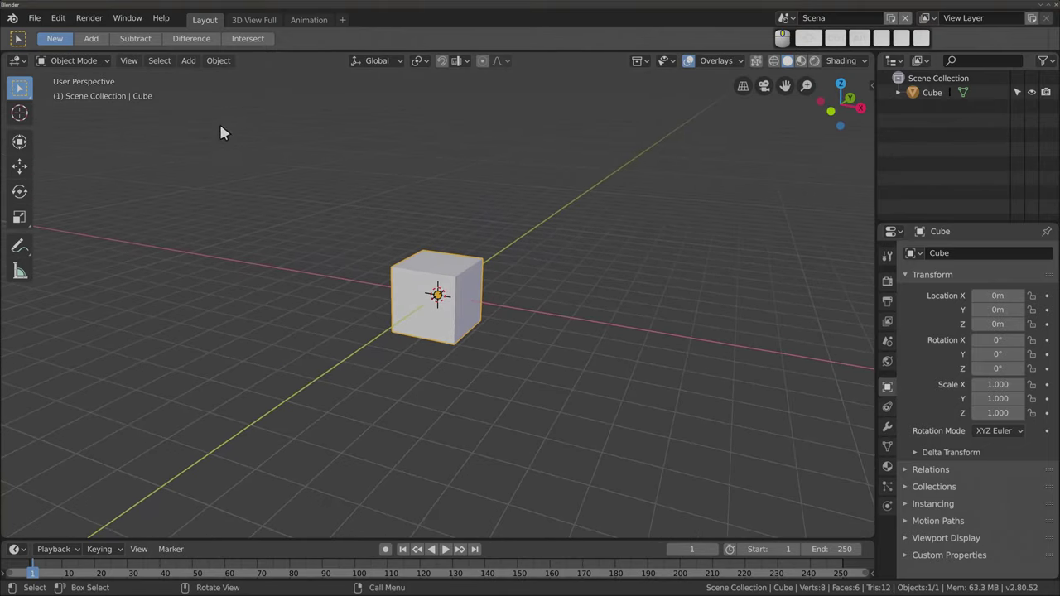
Rename the Layout workspace tab to 'Edycja'.
{"action": "double_click", "coordinate": [208, 25]}
{"action": "type", "text": "Edyc"}
{"action": "type", "text": "ja"}
{"action": "key", "text": "Return"}
{"action": "mouse_move", "coordinate": [325, 251]}
{"action": "middle_mouse_down"}
{"action": "mouse_move", "coordinate": [359, 302]}
{"action": "mouse_move", "coordinate": [380, 273]}
{"action": "middle_mouse_up"}
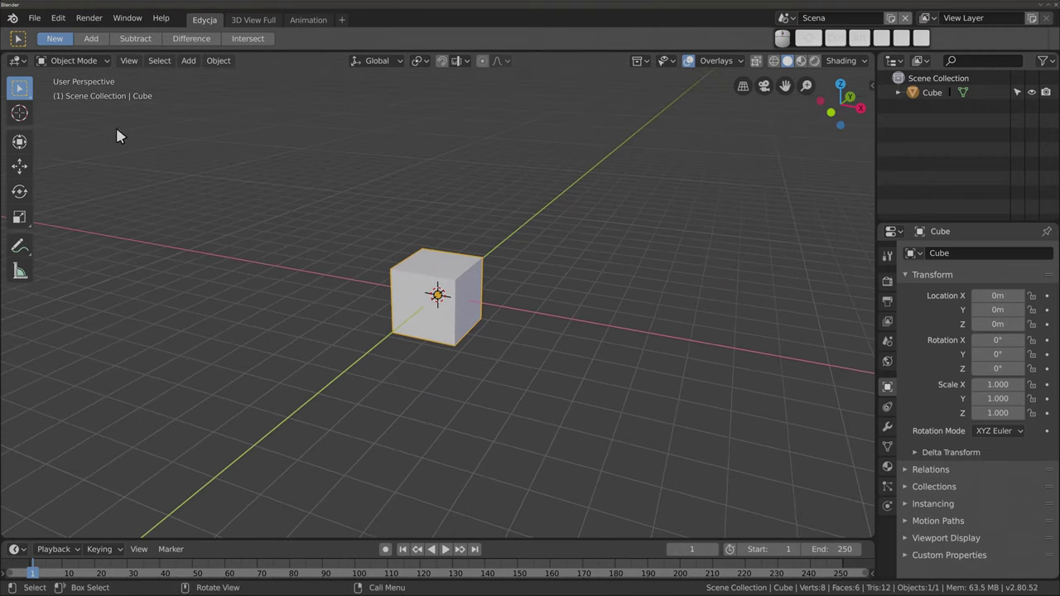
{"action": "left_click", "coordinate": [105, 60]}
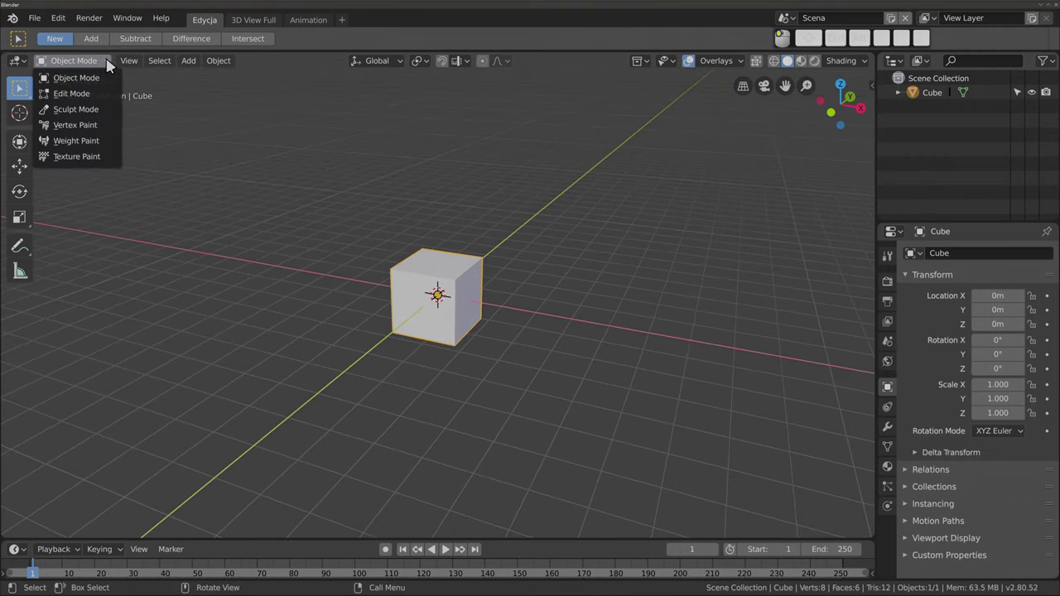
{"action": "left_click", "coordinate": [83, 92]}
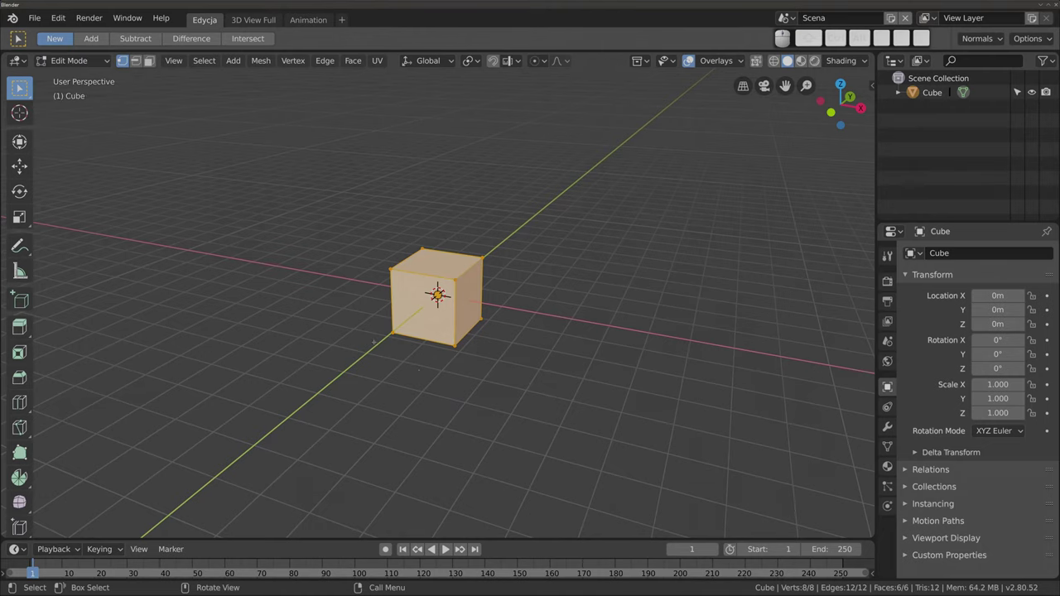
{"action": "left_click", "coordinate": [308, 20]}
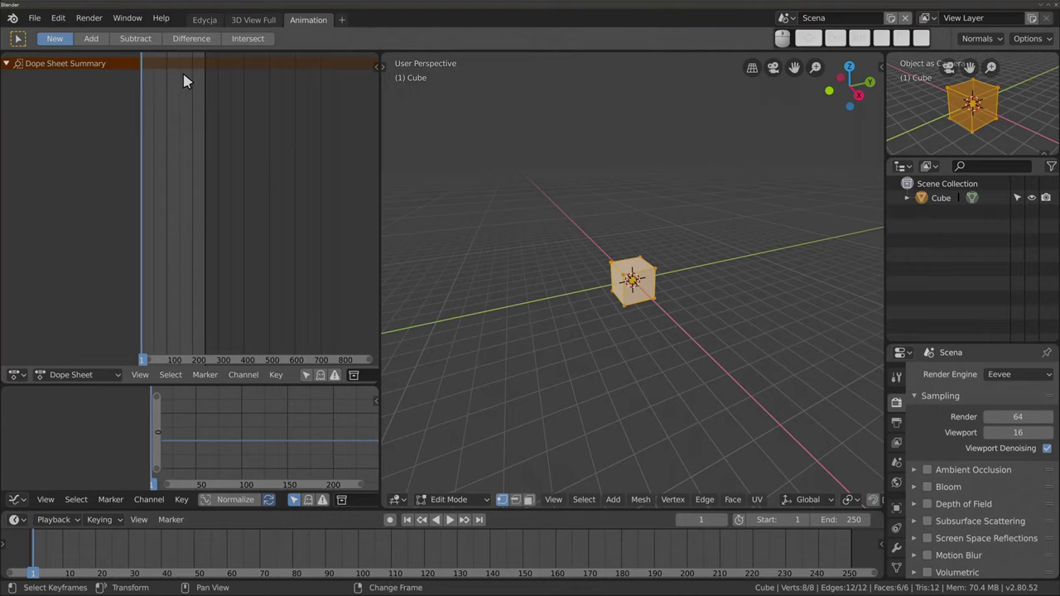
{"action": "left_click", "coordinate": [205, 20]}
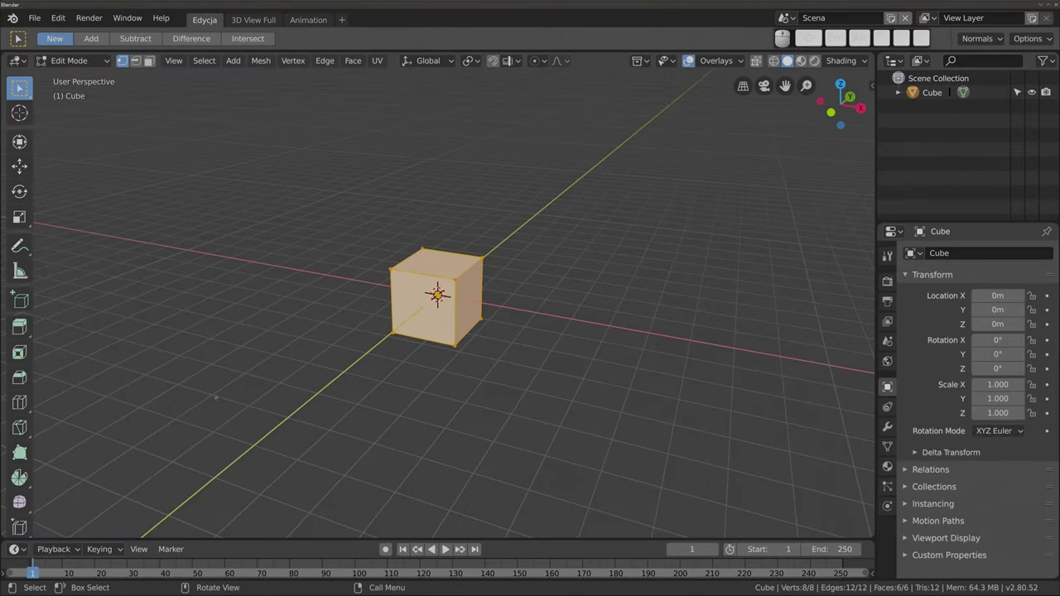
{"action": "left_click", "coordinate": [308, 20]}
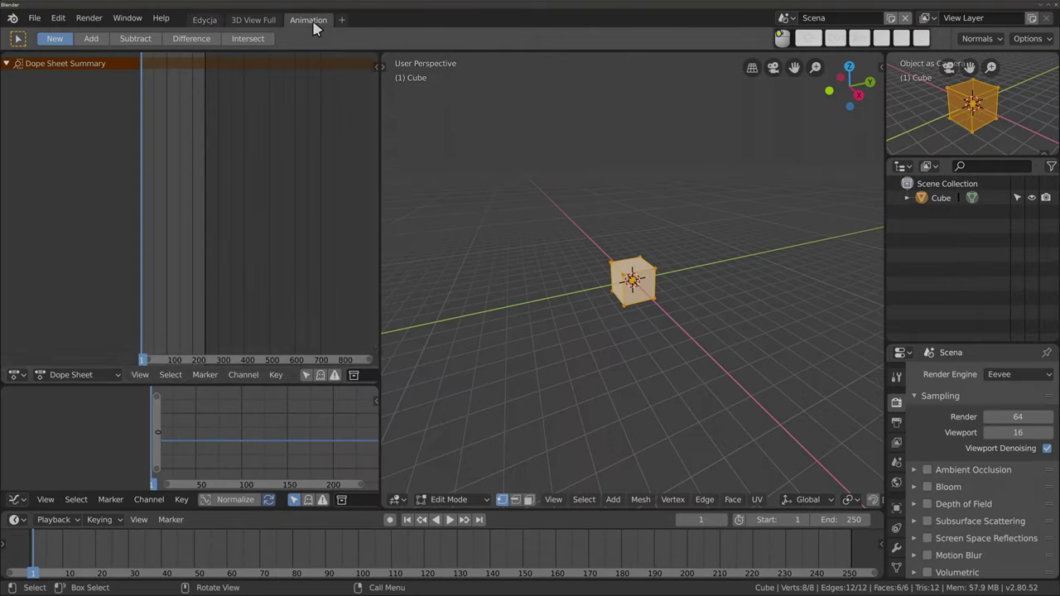
{"action": "key", "text": "Tab"}
{"action": "mouse_move", "coordinate": [591, 358]}
{"action": "middle_mouse_down"}
{"action": "mouse_move", "coordinate": [645, 395]}
{"action": "mouse_move", "coordinate": [596, 365]}
{"action": "middle_mouse_up"}
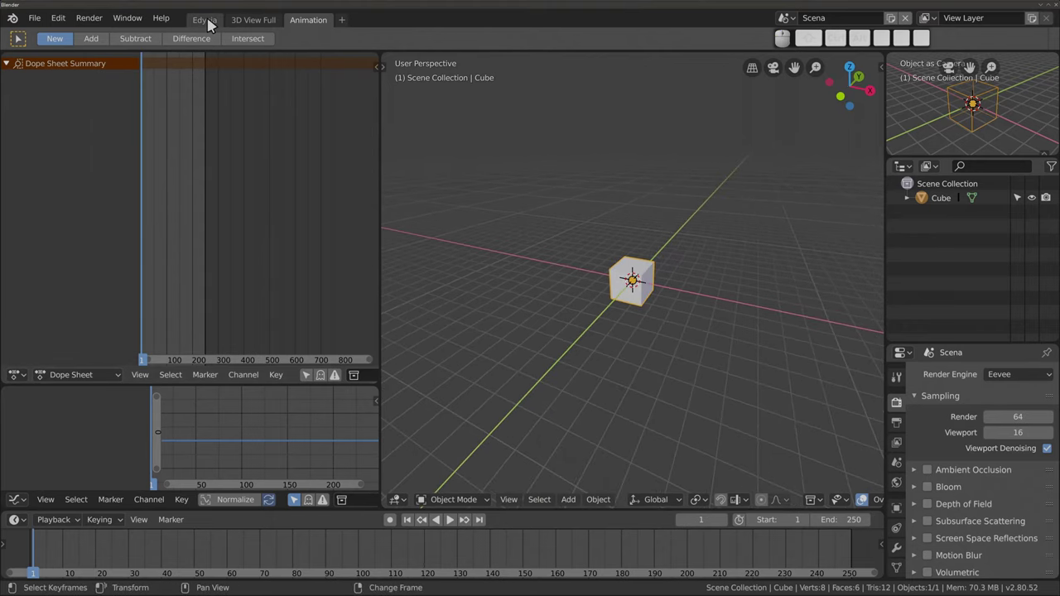
{"action": "left_click", "coordinate": [204, 20]}
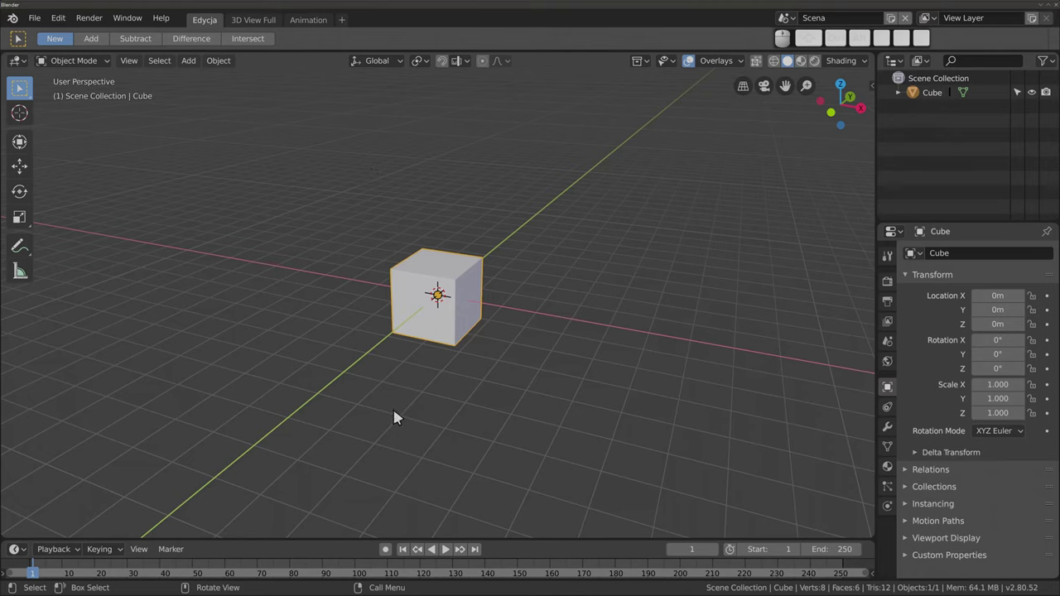
Show the Active Tool settings, try the Cursor tool, then activate the Transform tool.
{"action": "left_click", "coordinate": [887, 258]}
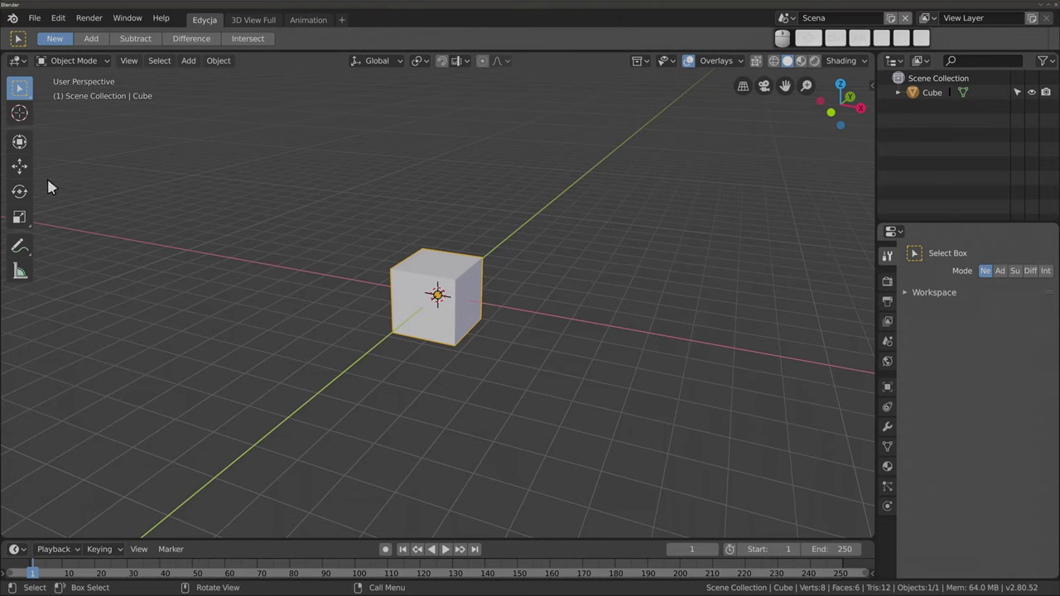
{"action": "left_click", "coordinate": [20, 115]}
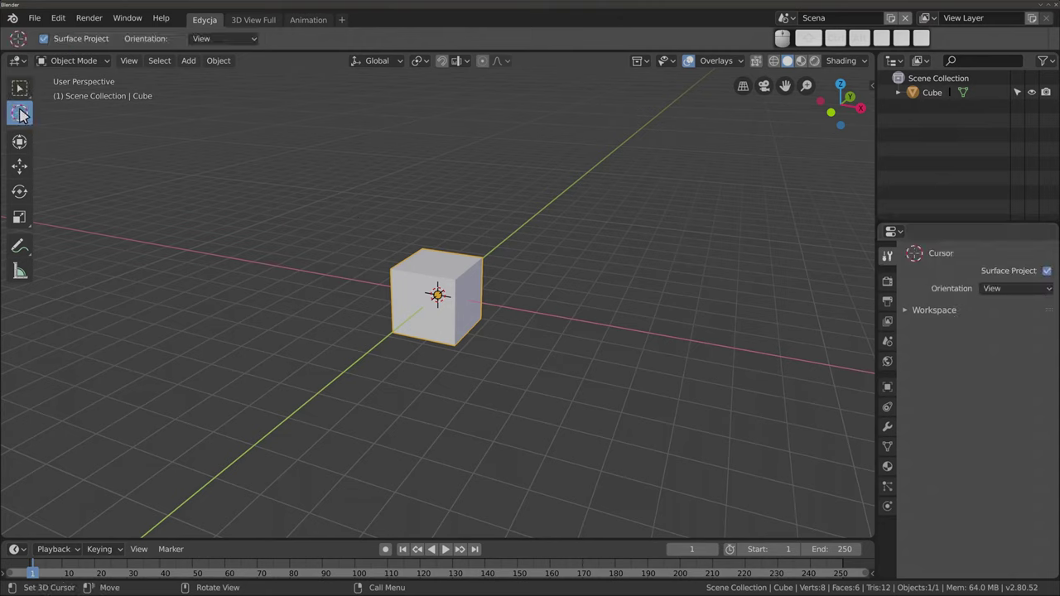
{"action": "left_click", "coordinate": [20, 144]}
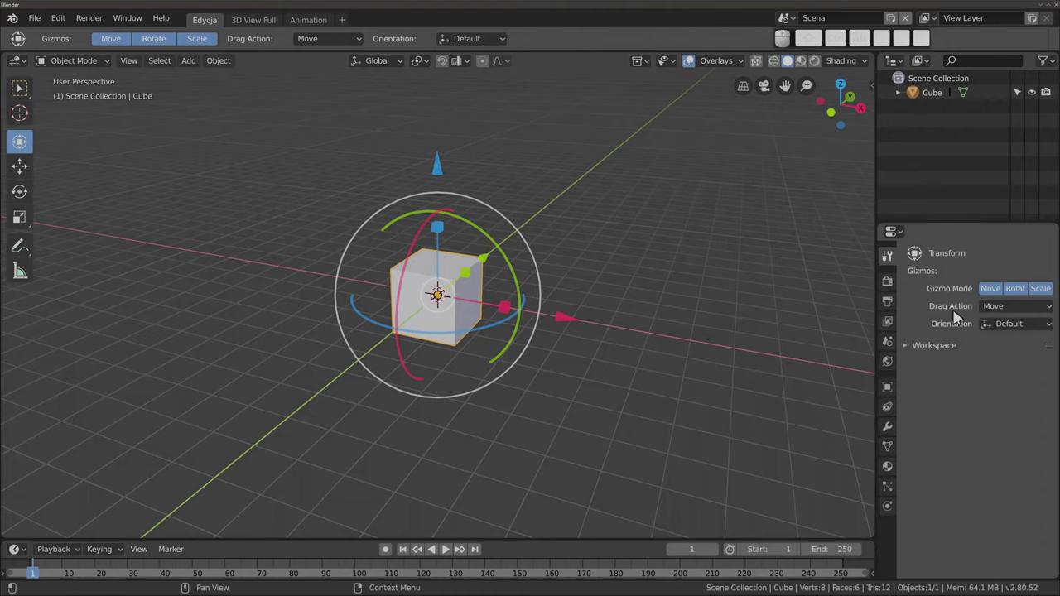
Put the cube into Sculpt Mode, look at the SculptDraw brushes, then switch to Edit Mode.
{"action": "left_click", "coordinate": [75, 61]}
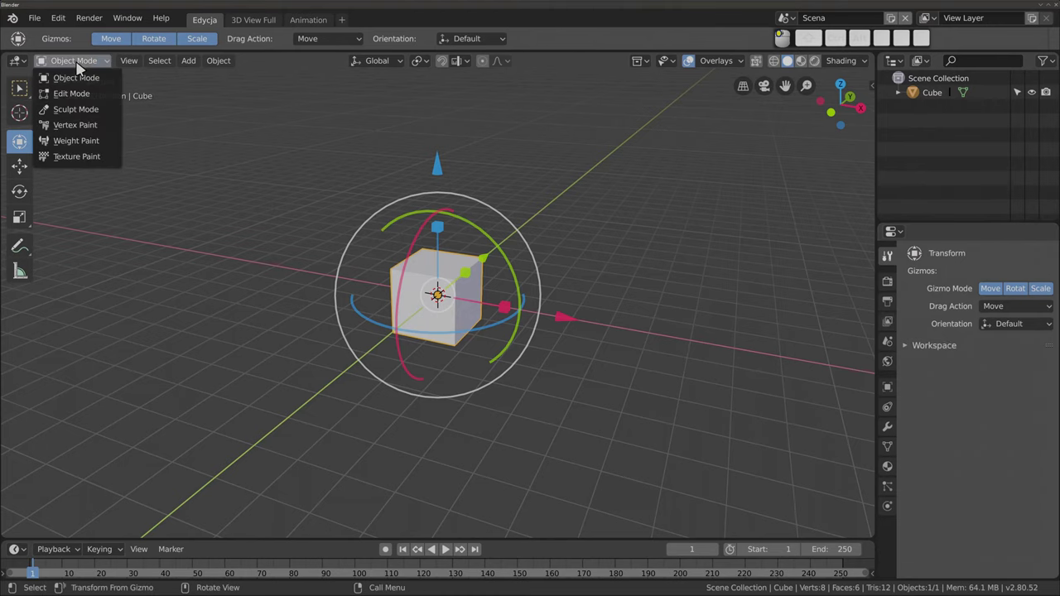
{"action": "left_click", "coordinate": [76, 109]}
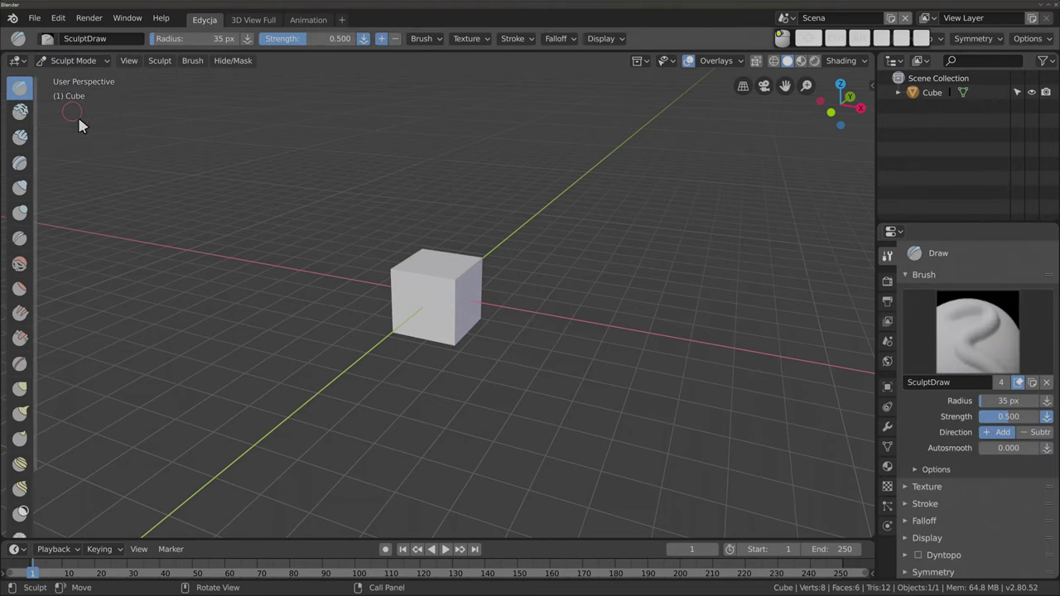
{"action": "scroll", "coordinate": [954, 355], "scroll_direction": "down", "scroll_amount": 1}
{"action": "left_click", "coordinate": [952, 352]}
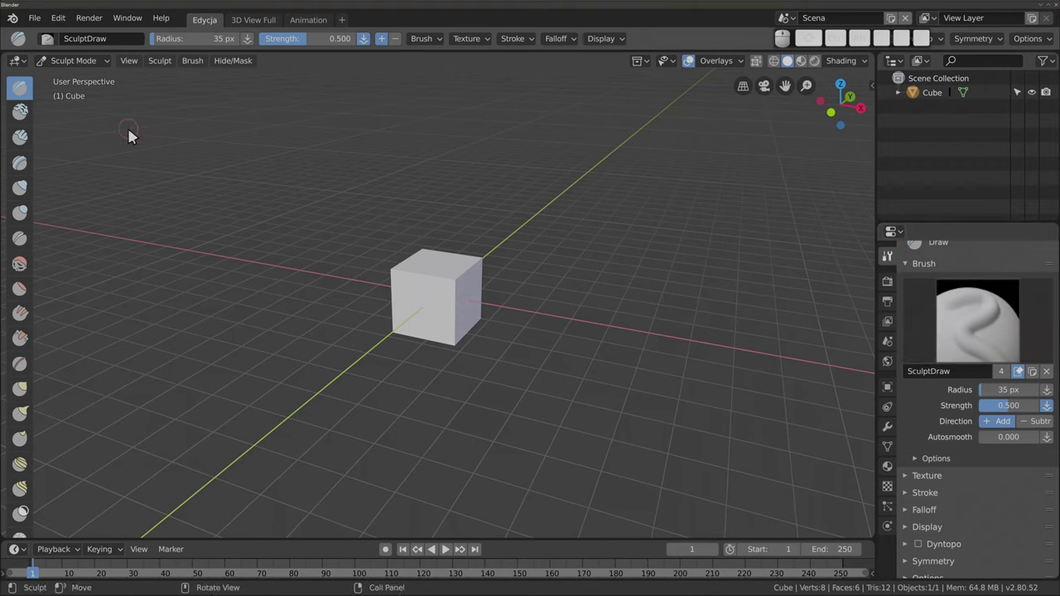
{"action": "left_click", "coordinate": [91, 61]}
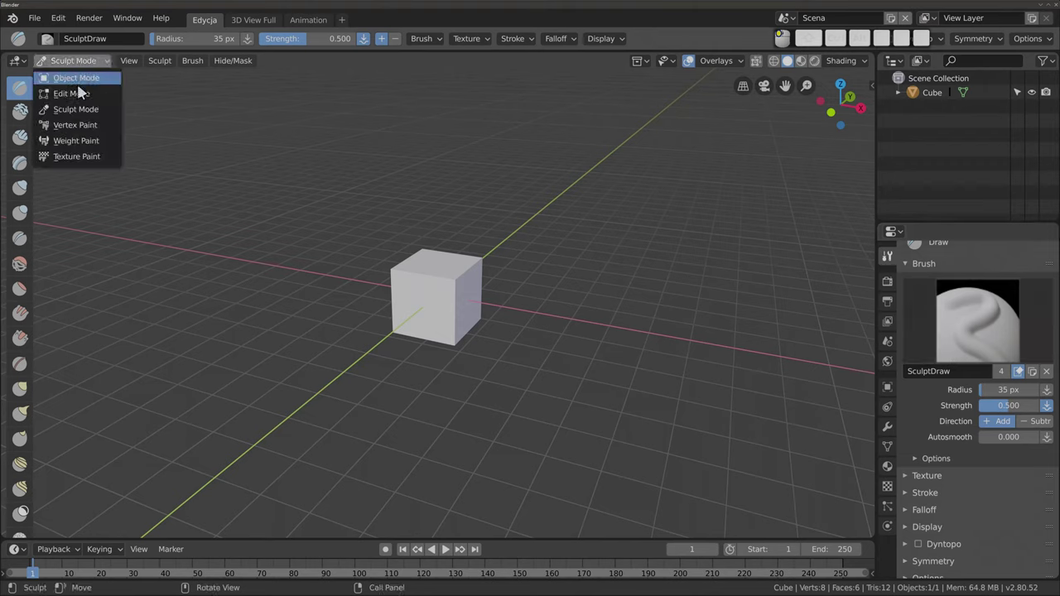
{"action": "left_click", "coordinate": [79, 91]}
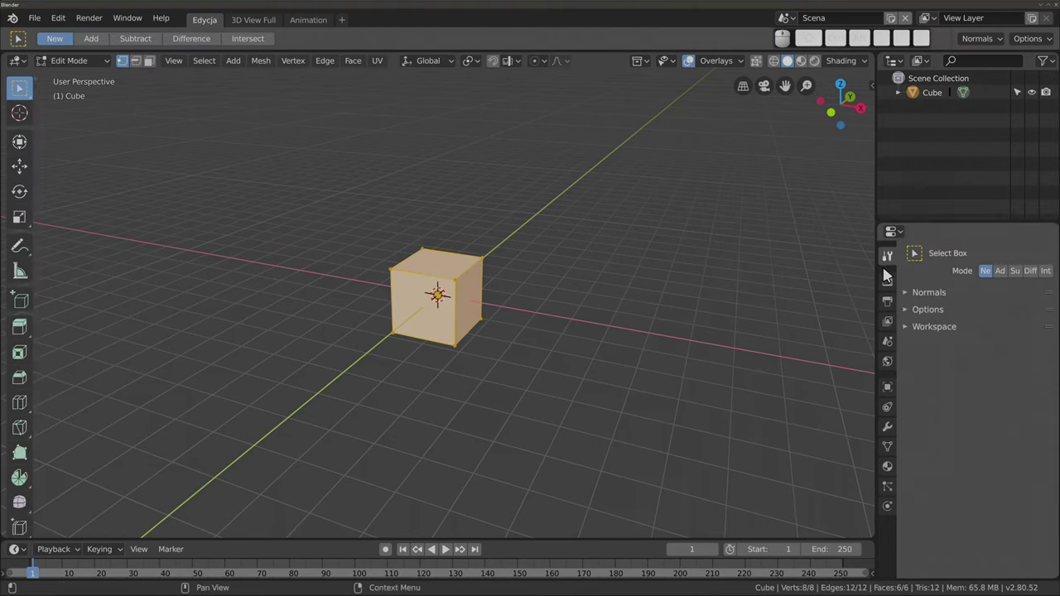
Set the Edycja workspace's Mode setting to Edit Mode.
{"action": "left_click", "coordinate": [906, 327]}
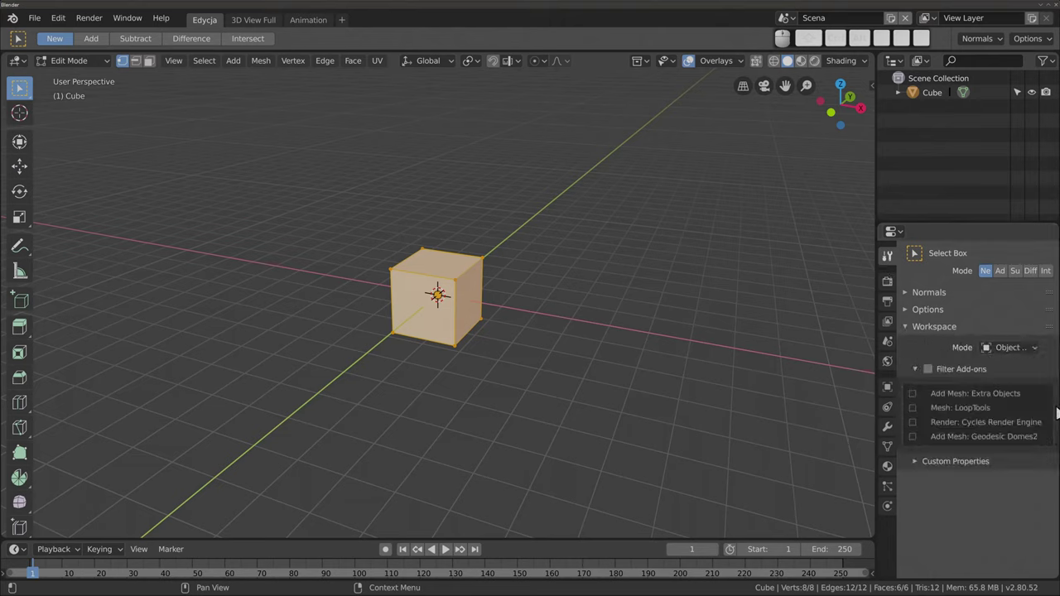
{"action": "left_click", "coordinate": [1005, 349]}
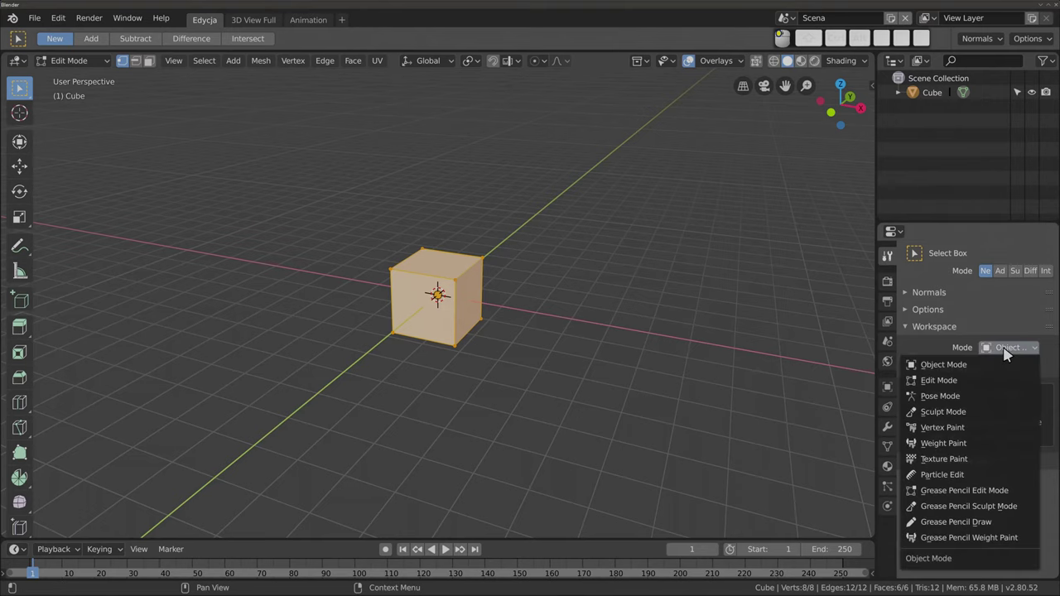
{"action": "left_click", "coordinate": [966, 380]}
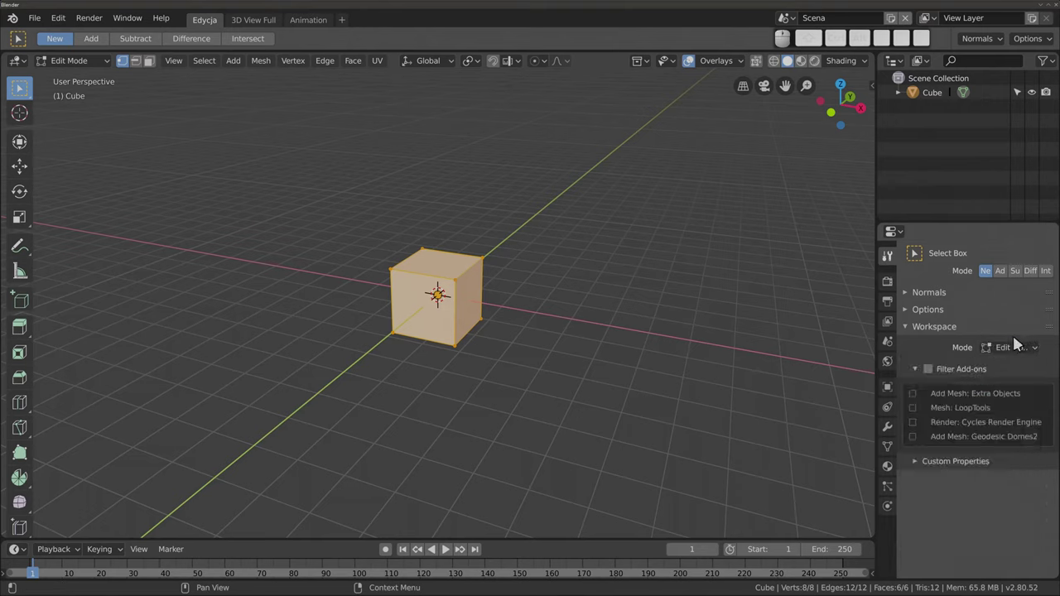
In the Animation workspace, toggle the cube into Edit Mode and back while orbiting.
{"action": "left_click", "coordinate": [308, 20]}
{"action": "middle_click_drag", "start_coordinate": [628, 298], "coordinate": [643, 332]}
{"action": "key", "text": "Tab"}
{"action": "key", "text": "Tab"}
{"action": "mouse_move", "coordinate": [617, 286]}
{"action": "middle_mouse_down"}
{"action": "mouse_move", "coordinate": [588, 229]}
{"action": "mouse_move", "coordinate": [591, 293]}
{"action": "mouse_move", "coordinate": [622, 279]}
{"action": "middle_mouse_up"}
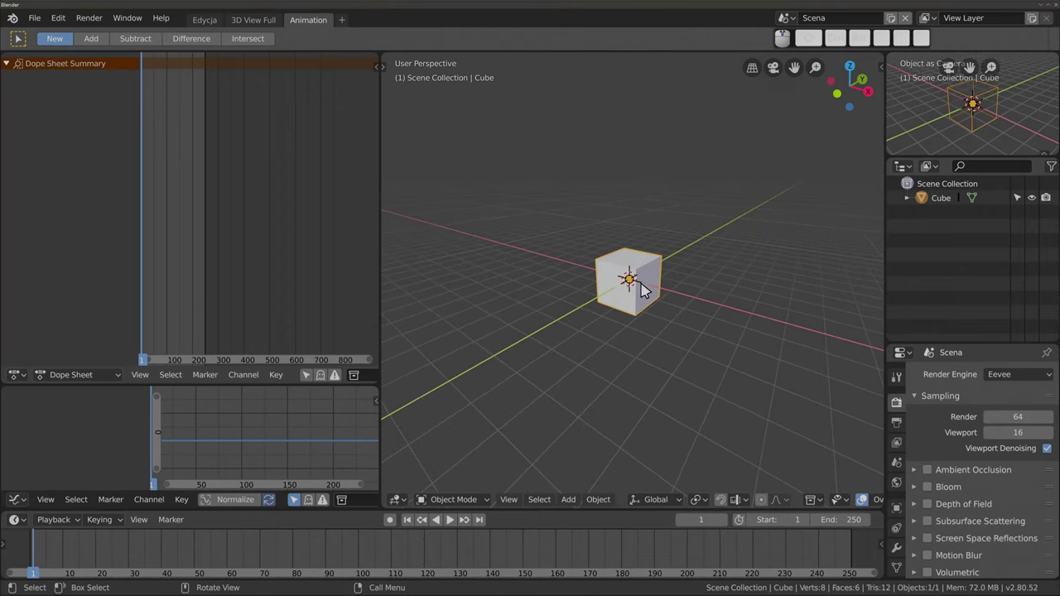
In Edycja, enable Filter Add-ons, check the vertex menu, and return the cube to Object Mode.
{"action": "left_click", "coordinate": [204, 21]}
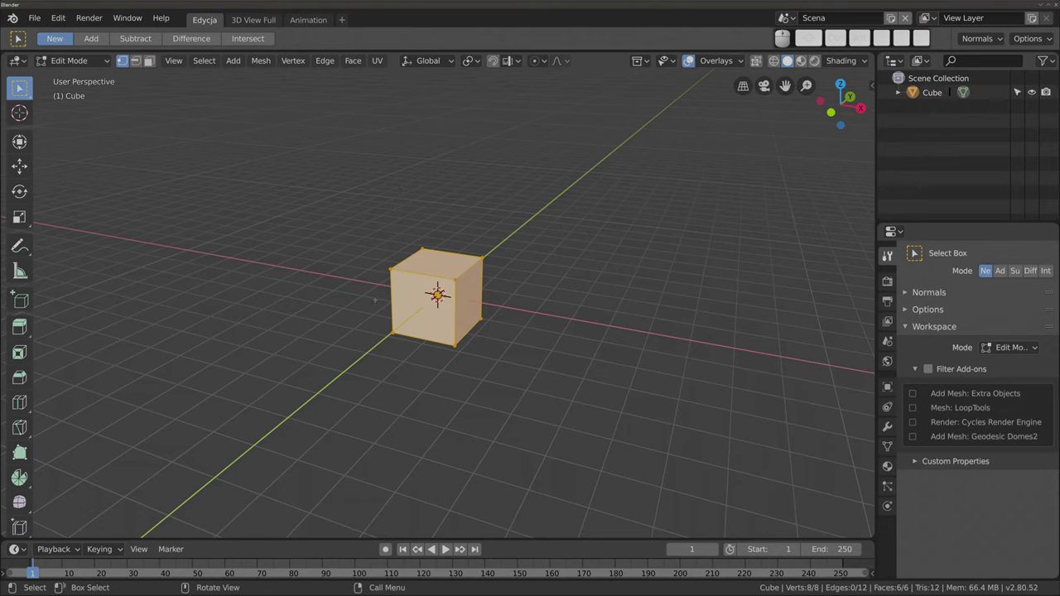
{"action": "right_click", "coordinate": [301, 172]}
{"action": "right_click", "coordinate": [316, 179]}
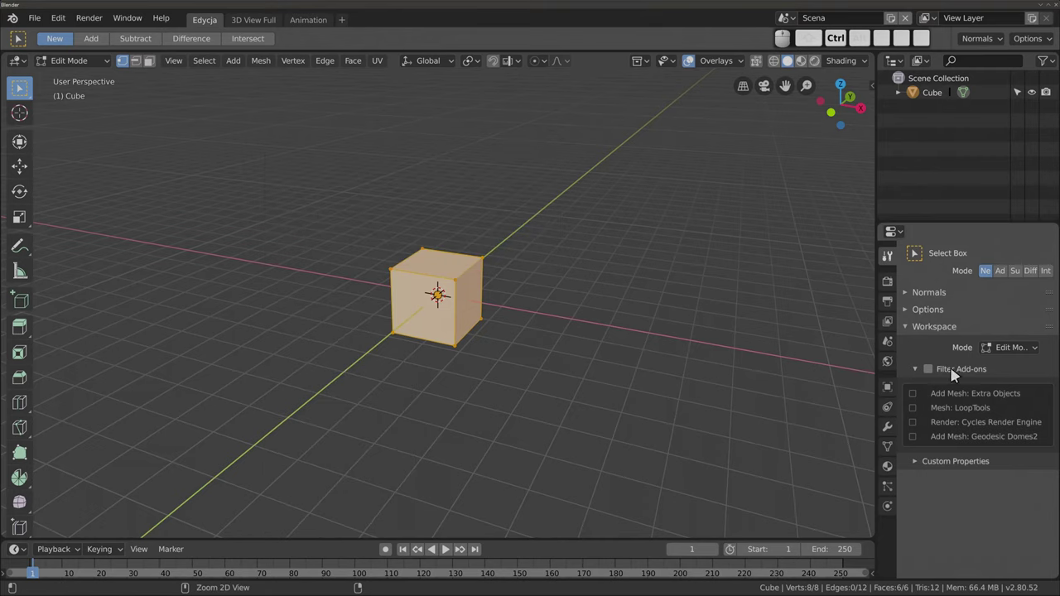
{"action": "middle_click_drag", "start_coordinate": [944, 372], "coordinate": [939, 404], "text": "ctrl"}
{"action": "left_click", "coordinate": [936, 399]}
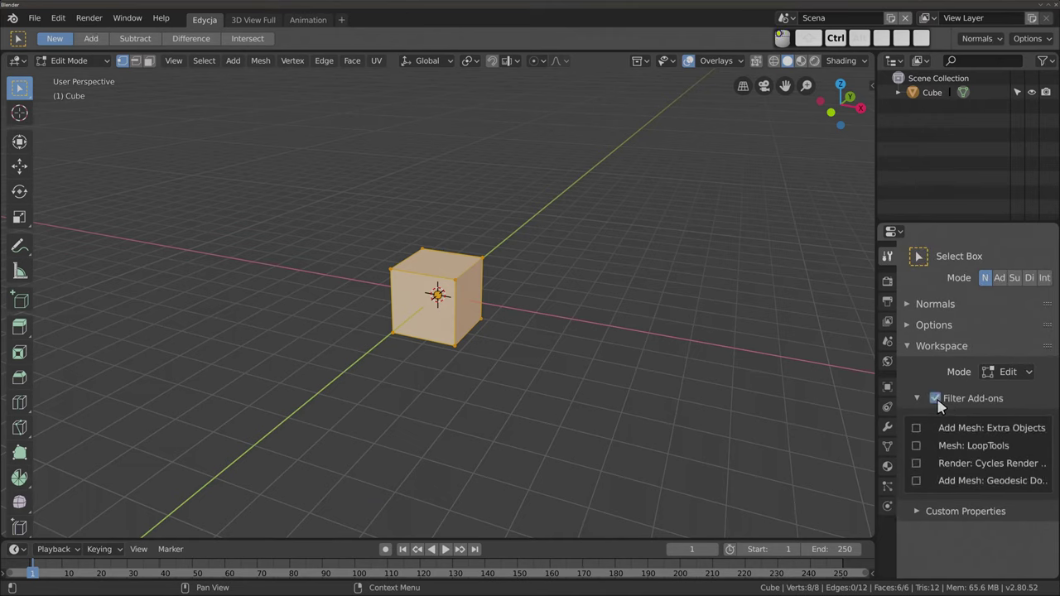
{"action": "right_click", "coordinate": [346, 161]}
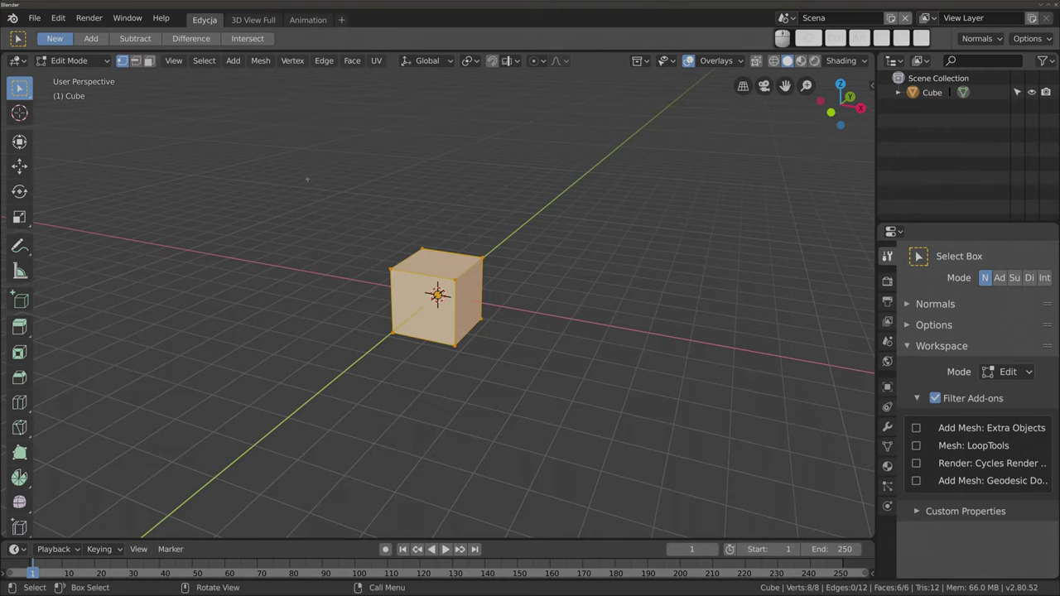
{"action": "key", "text": "Tab"}
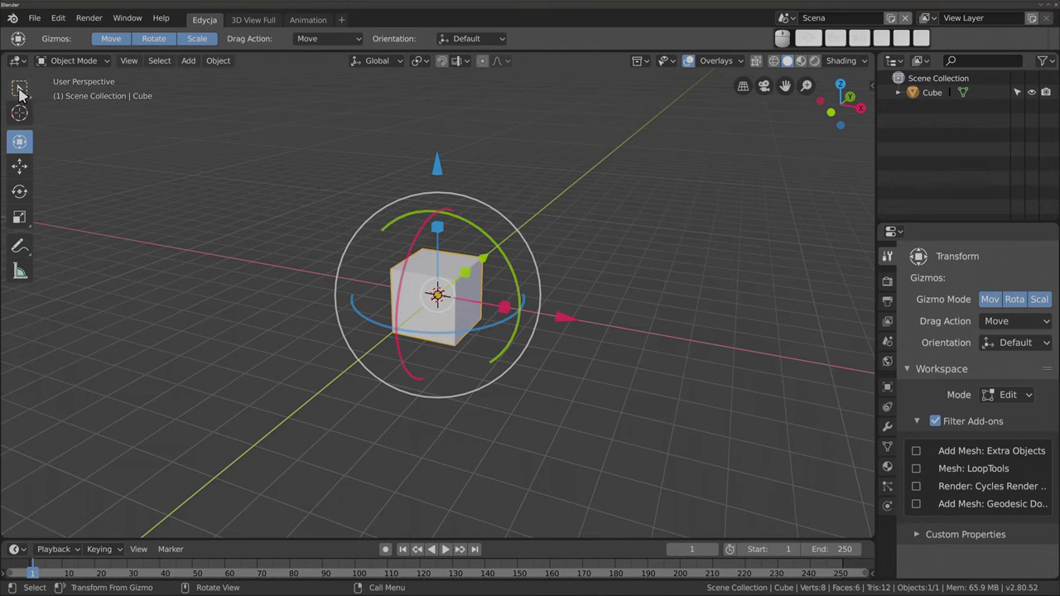
Choose the Select Box tool and open the Add menu, closing it without adding anything.
{"action": "left_click", "coordinate": [20, 88]}
{"action": "key", "text": "shift+a"}
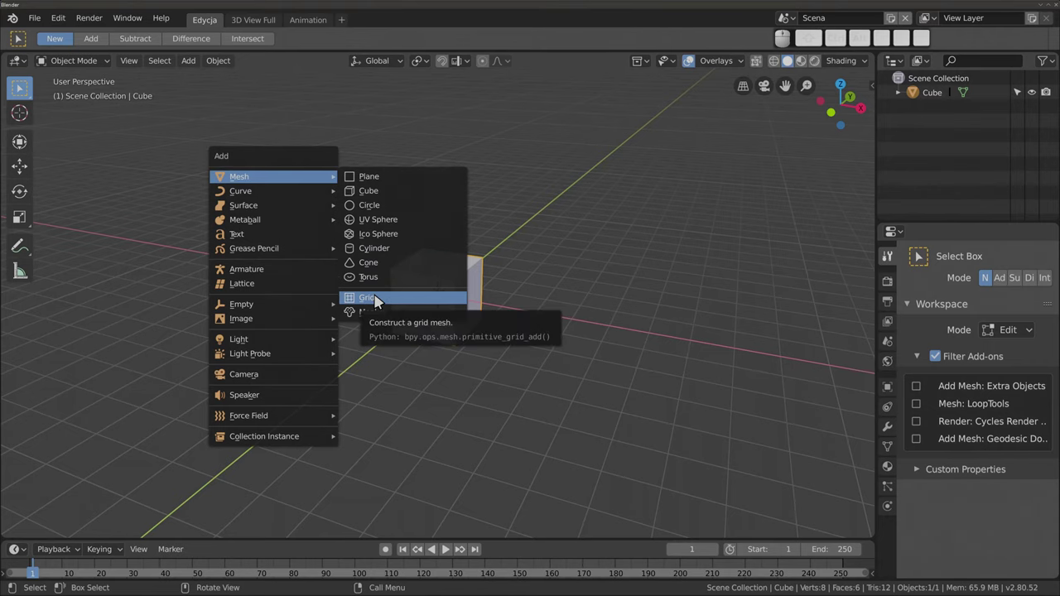
{"action": "key", "text": "Escape"}
Visit the Animation workspace and return to Edycja, where the cube opens in Edit Mode.
{"action": "left_click", "coordinate": [308, 20]}
{"action": "key", "text": "shift+a"}
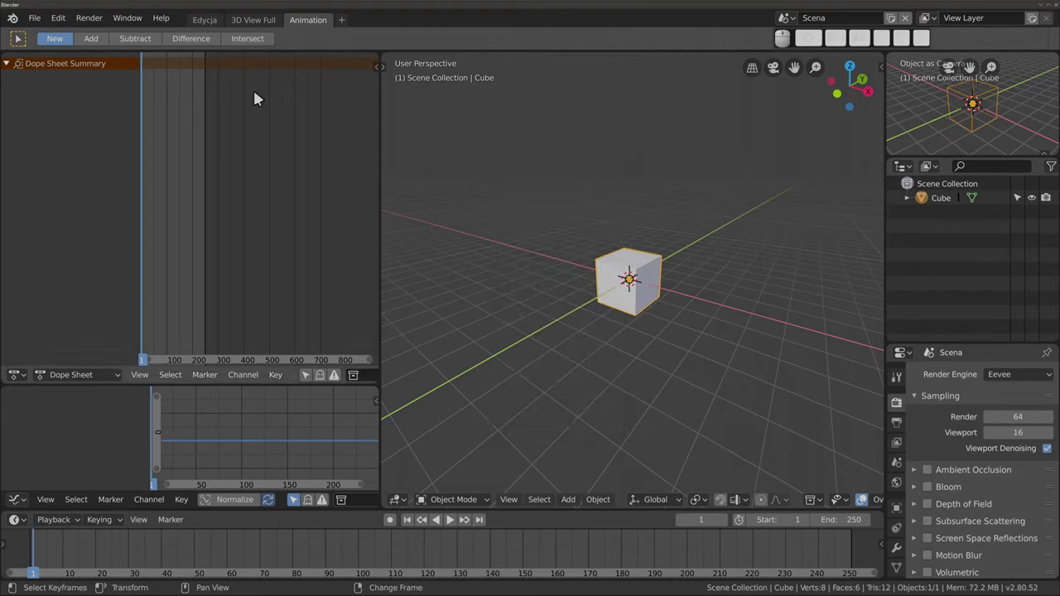
{"action": "left_click", "coordinate": [204, 20]}
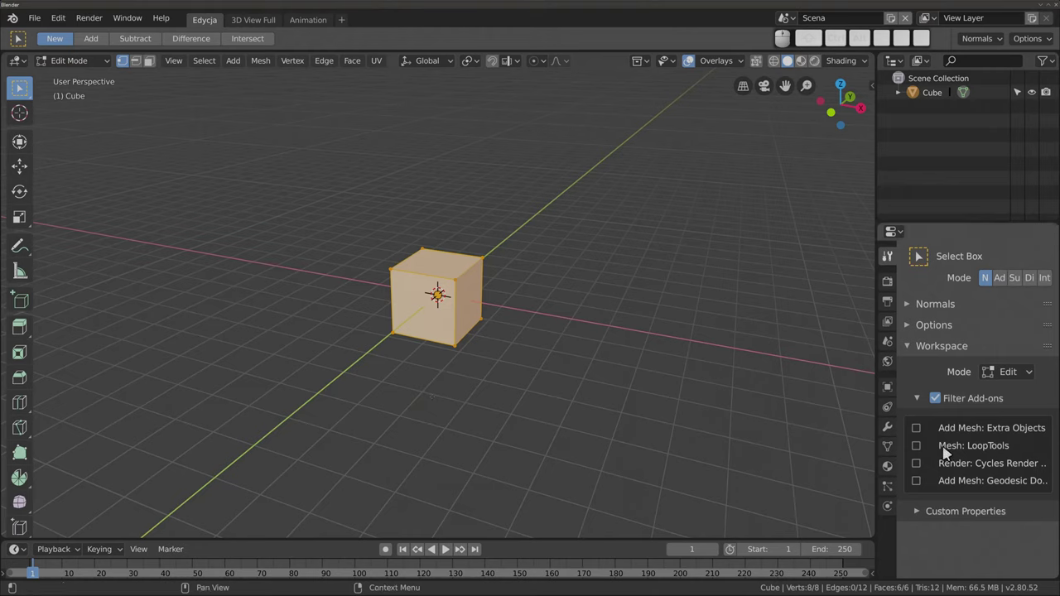
Tick Mesh: LoopTools in the Edycja add-on filter and check the resulting vertex menu.
{"action": "left_click", "coordinate": [915, 445]}
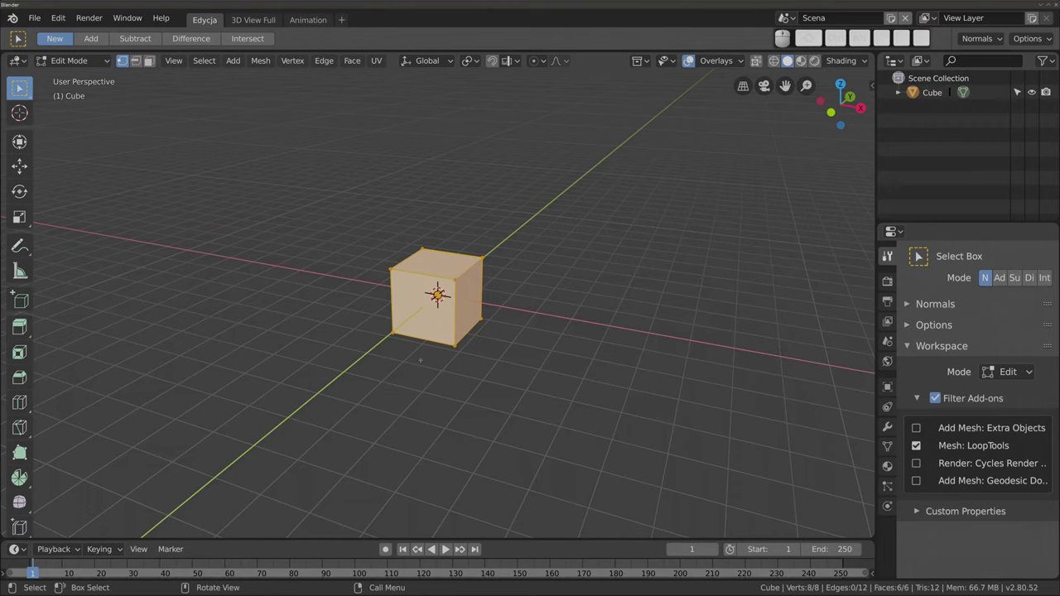
{"action": "right_click", "coordinate": [300, 186]}
{"action": "mouse_move", "coordinate": [348, 178]}
{"action": "left_click", "coordinate": [83, 61]}
Return the cube to Object Mode, leaving the workspace Mode setting at Edit.
{"action": "key", "text": "Tab"}
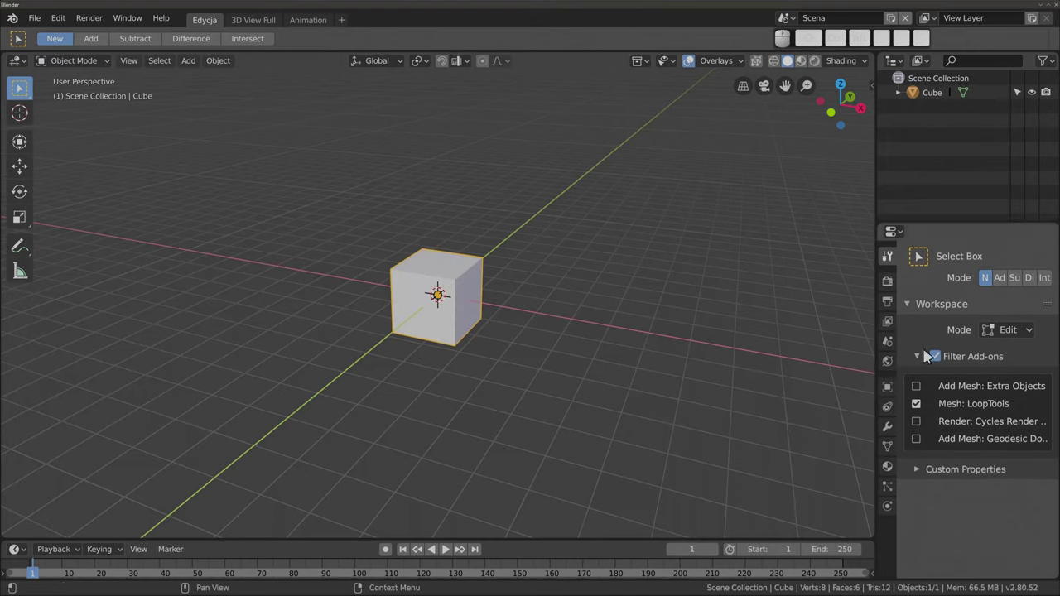
{"action": "left_click", "coordinate": [1025, 330]}
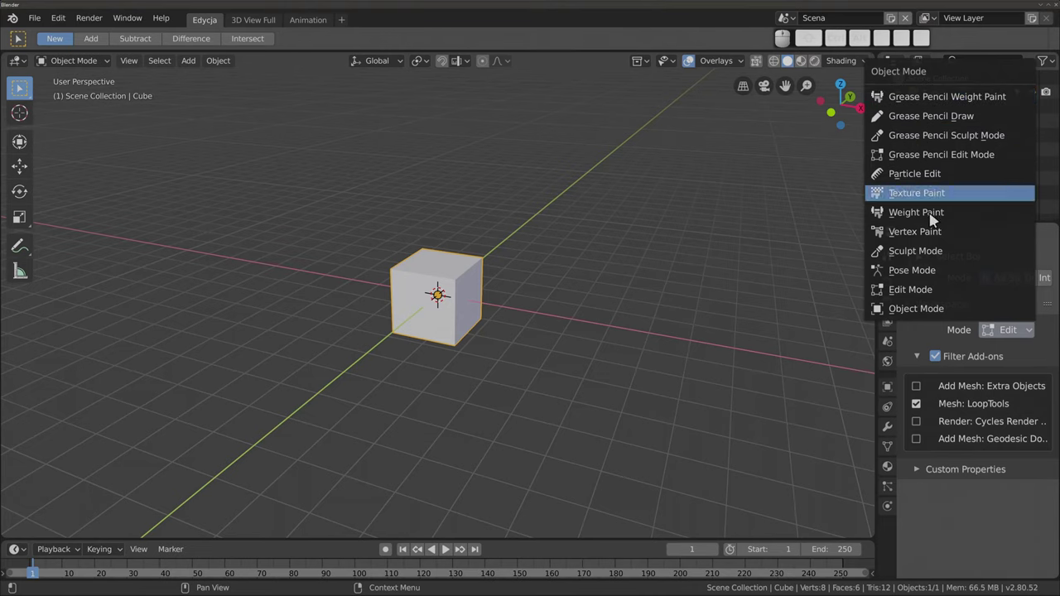
{"action": "left_click", "coordinate": [954, 313]}
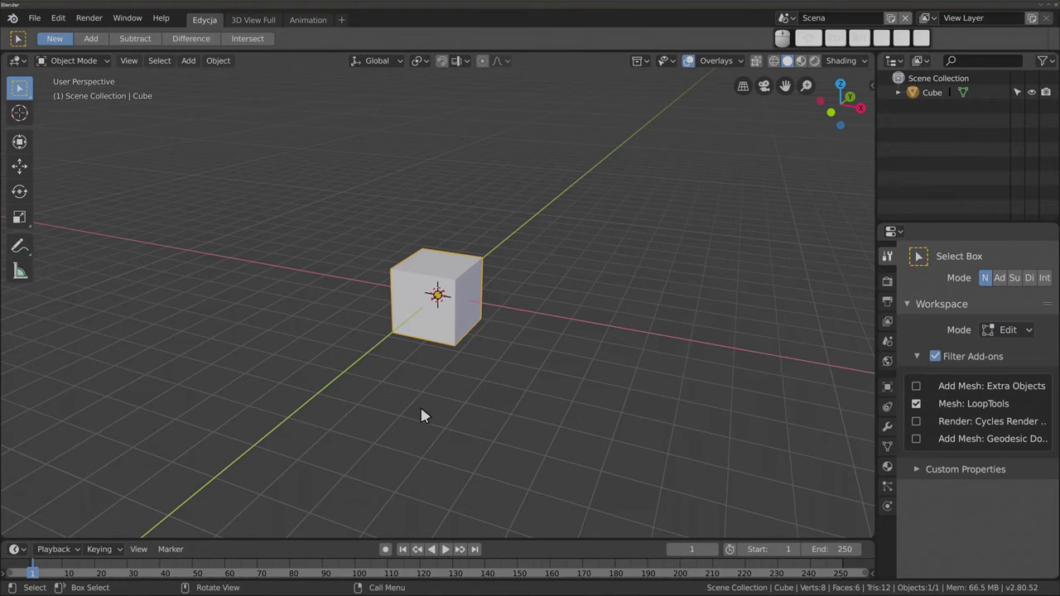
Add the General UV Editing and Default workspace templates, then request saving the startup file.
{"action": "left_click", "coordinate": [341, 21]}
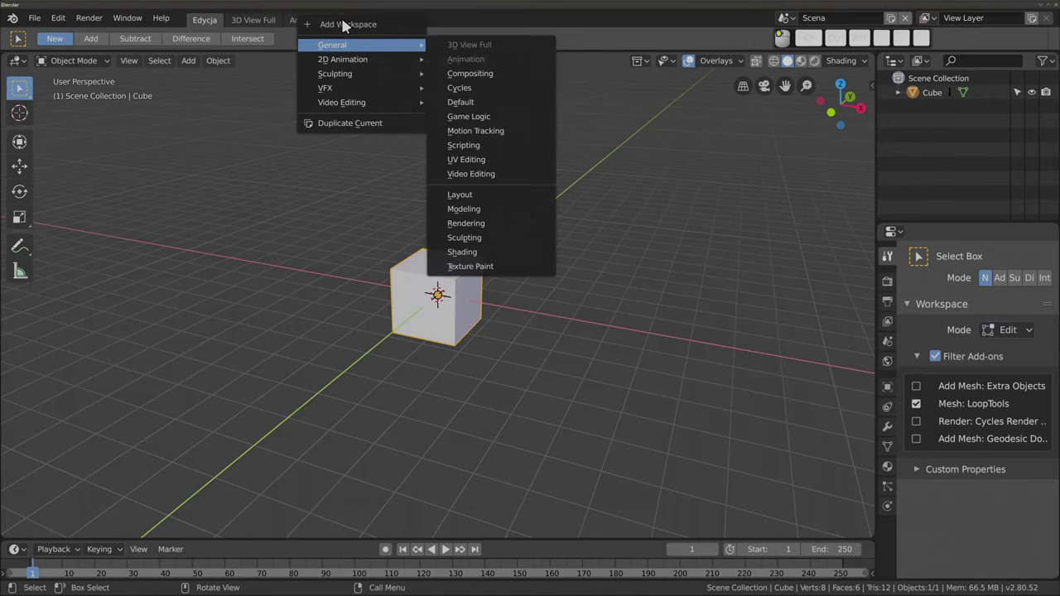
{"action": "left_click", "coordinate": [474, 165]}
{"action": "left_click", "coordinate": [395, 20]}
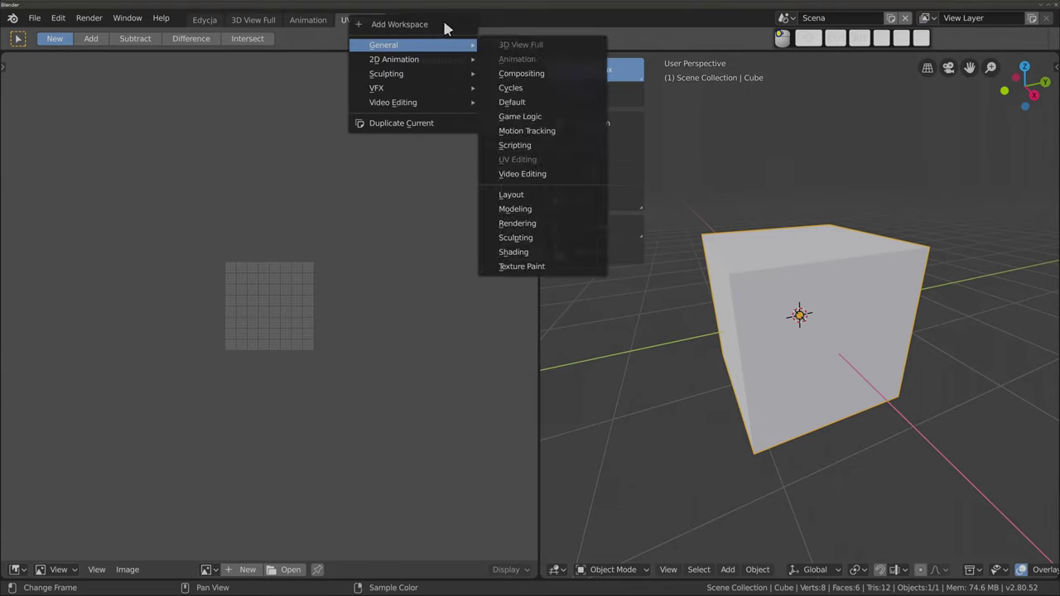
{"action": "left_click", "coordinate": [528, 103]}
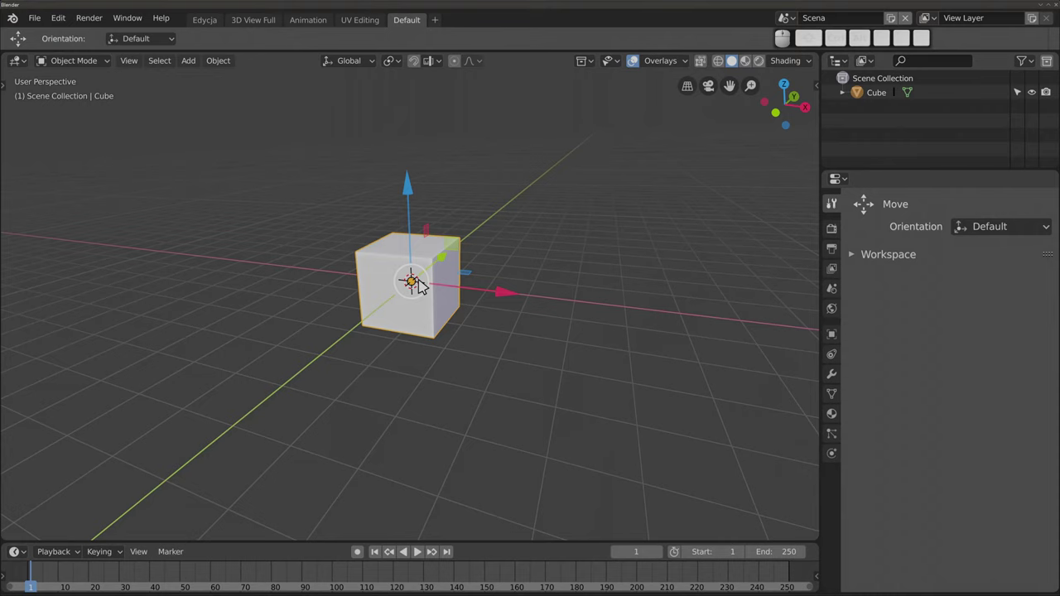
{"action": "mouse_move", "coordinate": [390, 267]}
{"action": "middle_mouse_down"}
{"action": "mouse_move", "coordinate": [397, 273]}
{"action": "mouse_move", "coordinate": [308, 210]}
{"action": "mouse_move", "coordinate": [335, 222]}
{"action": "middle_mouse_up"}
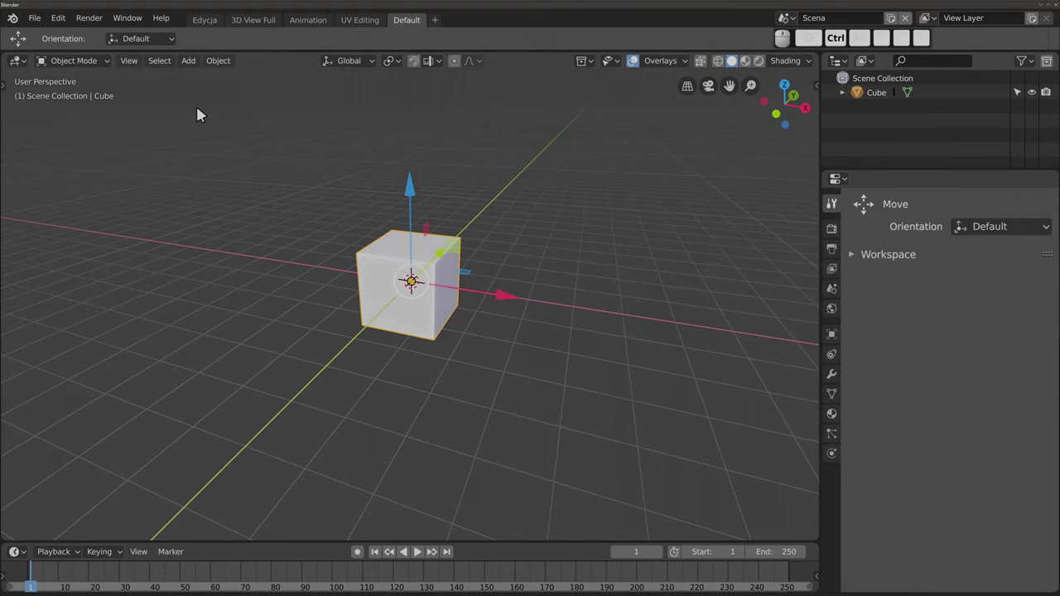
{"action": "key", "text": "ctrl+u"}
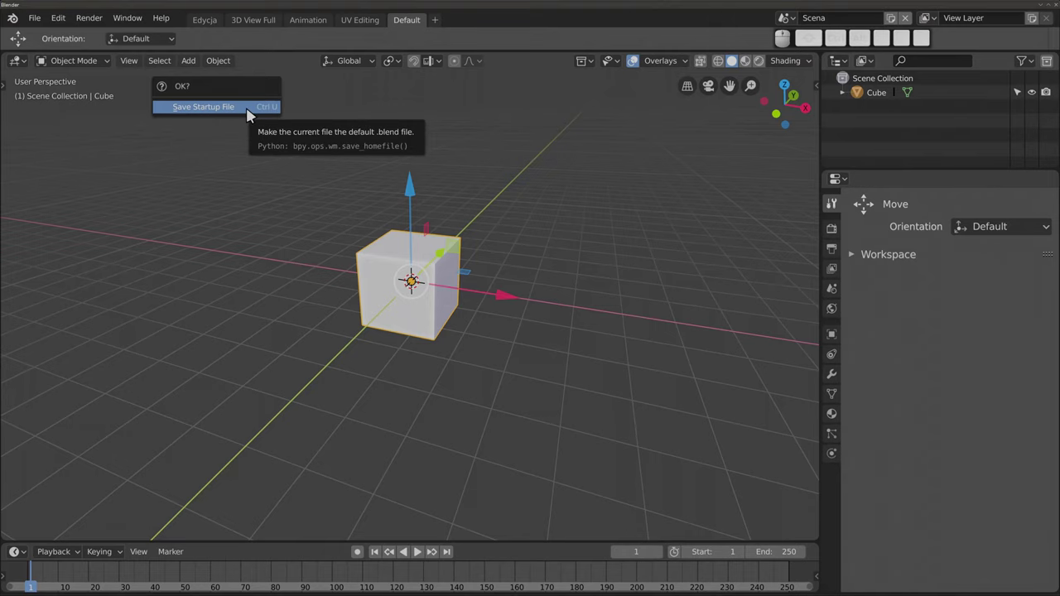
Assign the Ctrl+U shortcut to File > Save Startup File.
{"action": "left_click", "coordinate": [35, 18]}
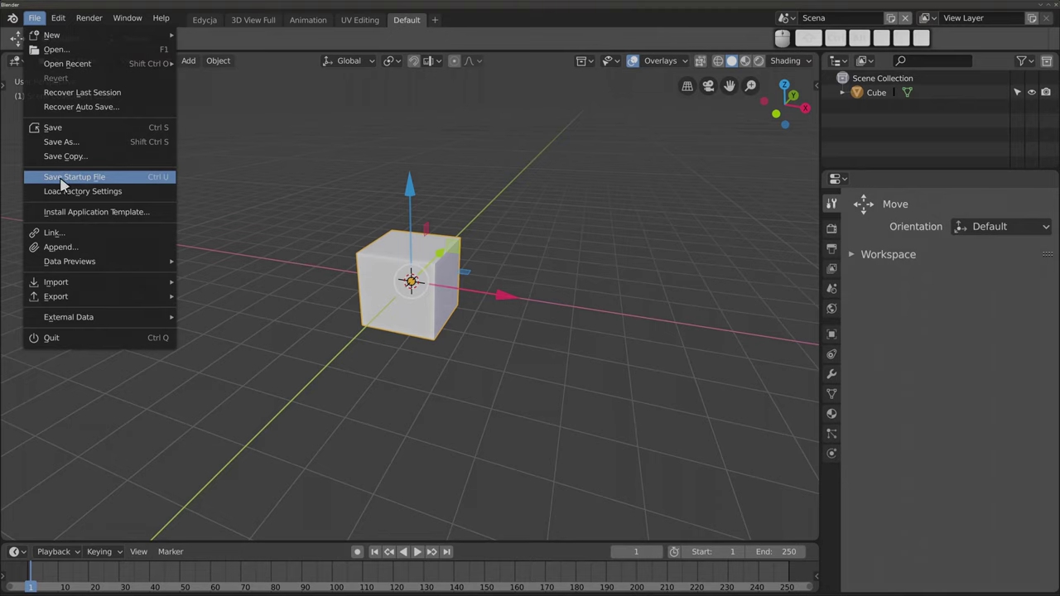
{"action": "right_click", "coordinate": [128, 182]}
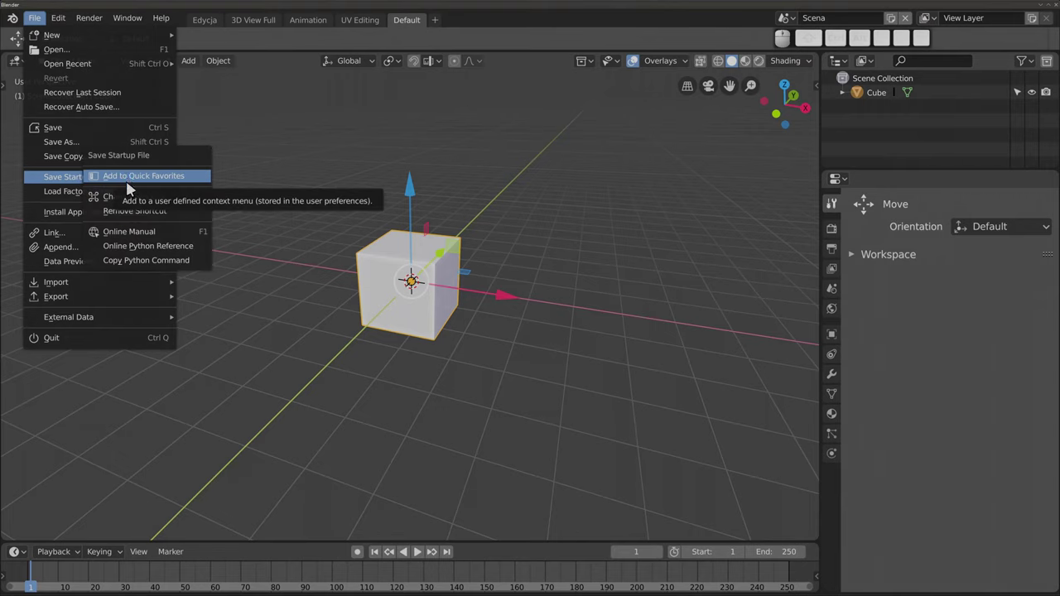
{"action": "left_click", "coordinate": [182, 206]}
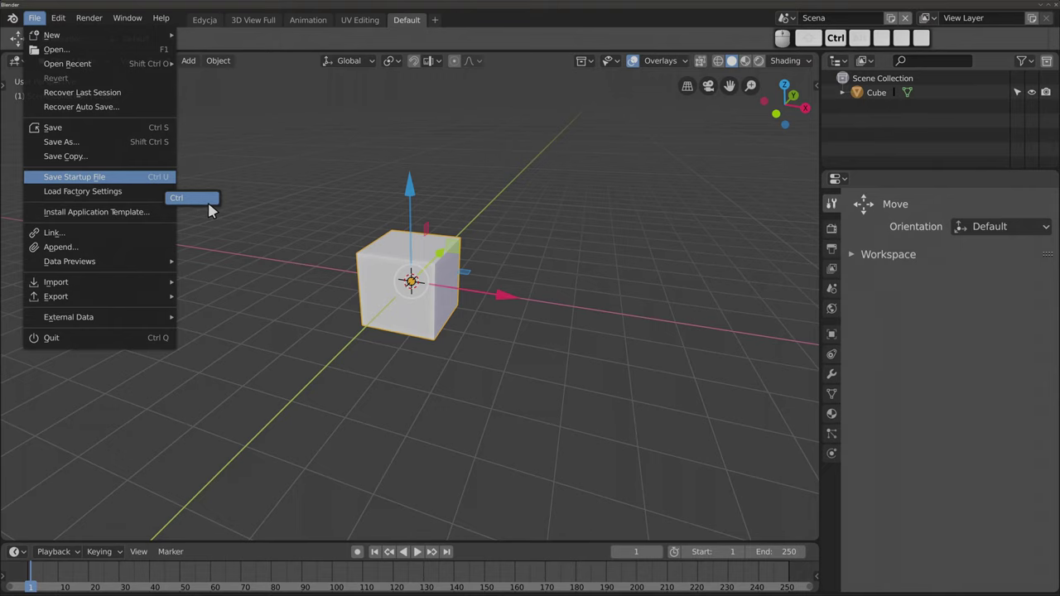
{"action": "key", "text": "ctrl+u"}
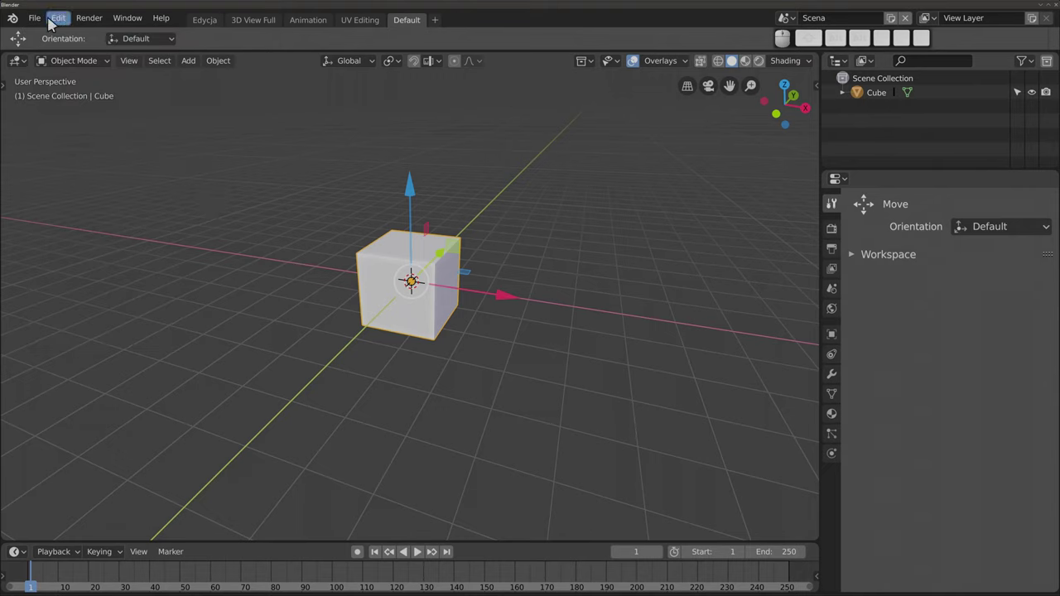
Save the five-workspace setup as the startup file and confirm.
{"action": "left_click", "coordinate": [39, 20]}
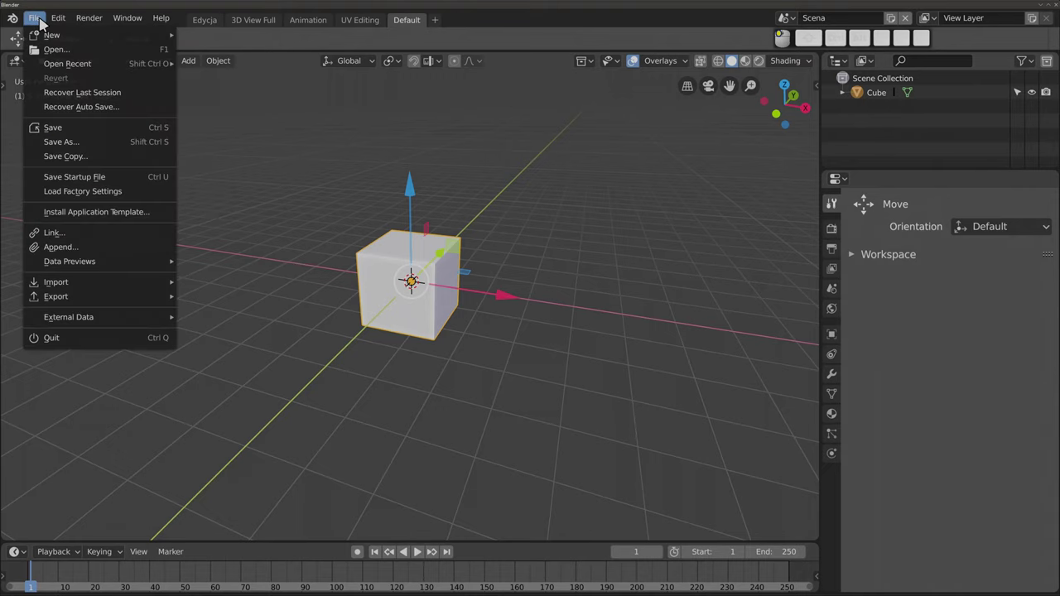
{"action": "left_click", "coordinate": [116, 184]}
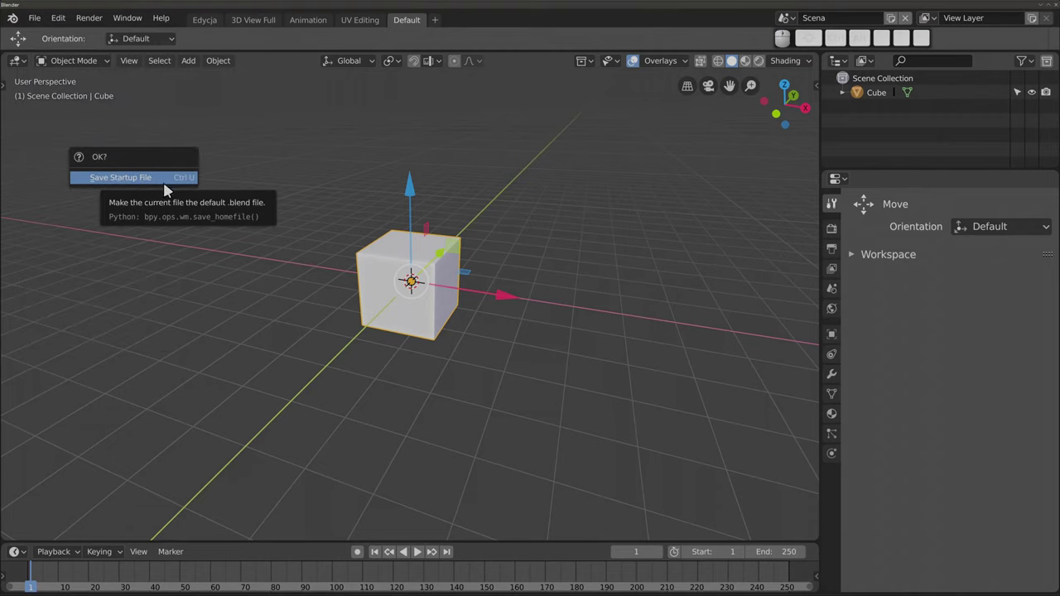
{"action": "left_click", "coordinate": [163, 184]}
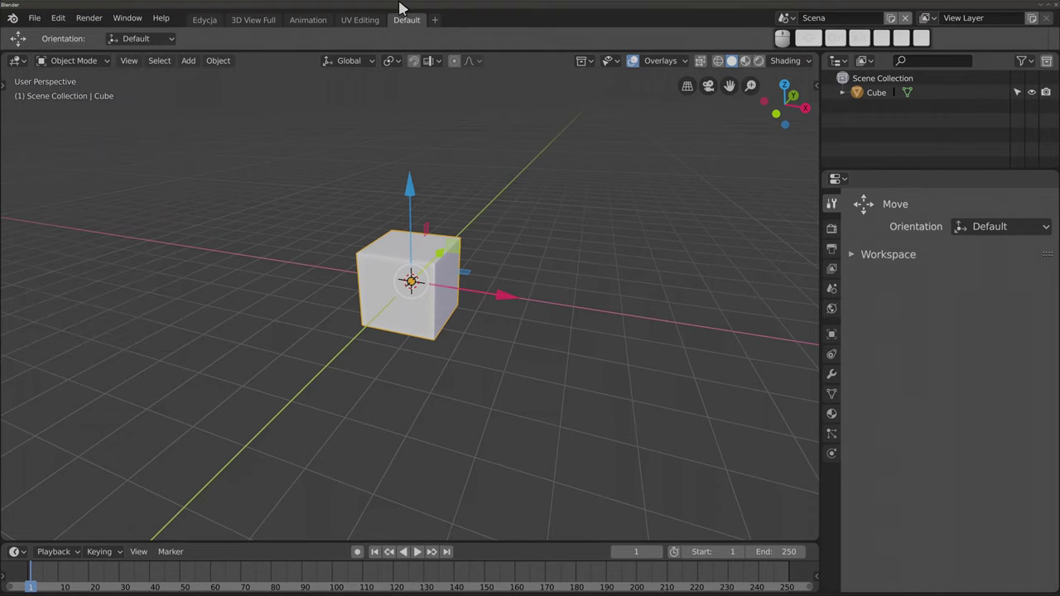